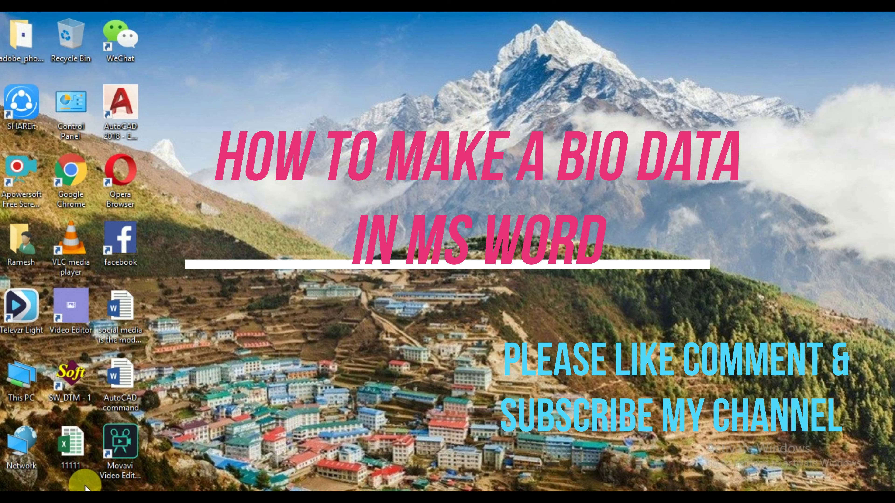
# Step: Open the Start menu's app list and expand the Microsoft Office Tools folder
pyautogui.press('super')
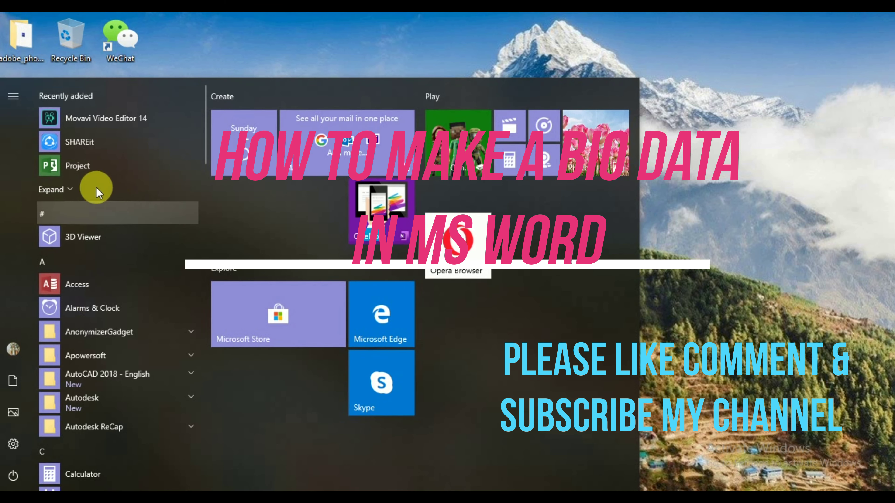
pyautogui.scroll(-3, 102, 310)
pyautogui.scroll(-3, 104, 327)
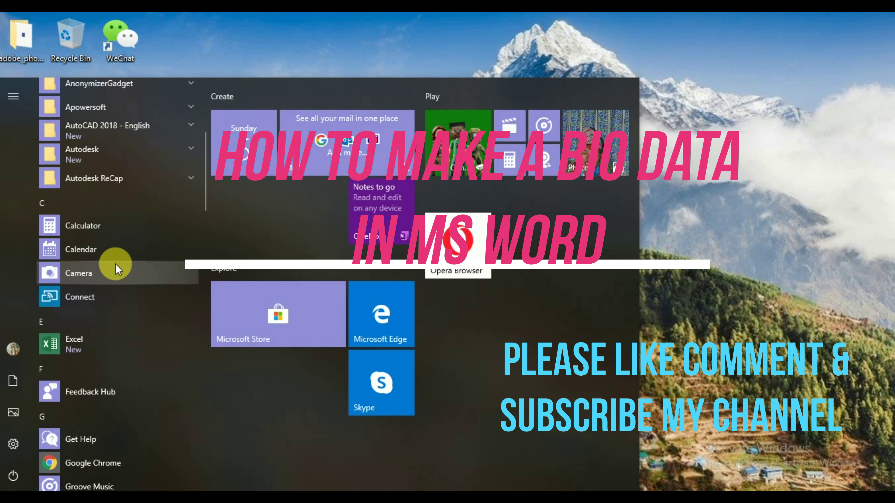
pyautogui.scroll(-3, 115, 264)
pyautogui.scroll(-3, 116, 274)
pyautogui.scroll(-3, 109, 282)
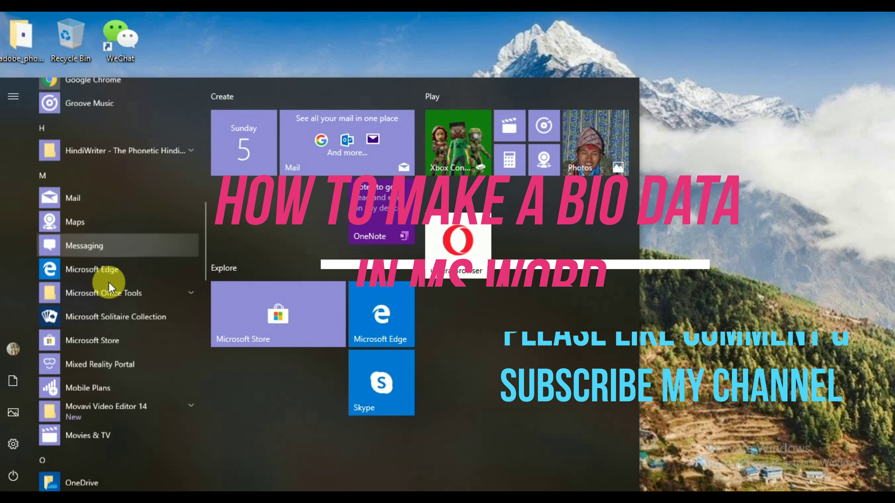
pyautogui.scroll(-2, 109, 281)
pyautogui.scroll(-3, 109, 282)
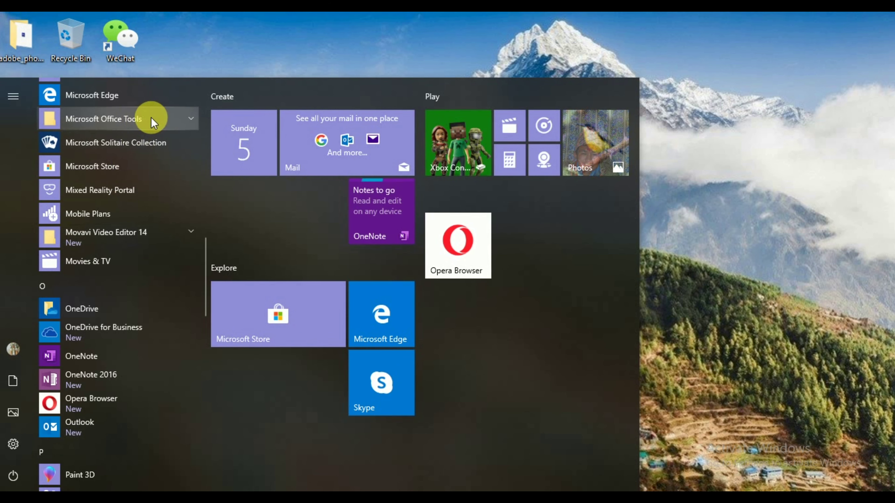
pyautogui.click(175, 119)
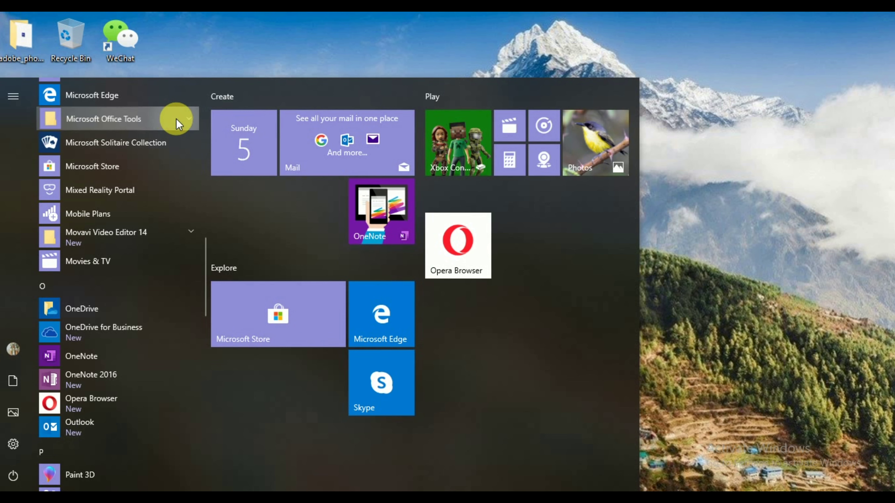
# Step: Scroll down the app list to Word 2019 and launch it
pyautogui.scroll(-5, 176, 131)
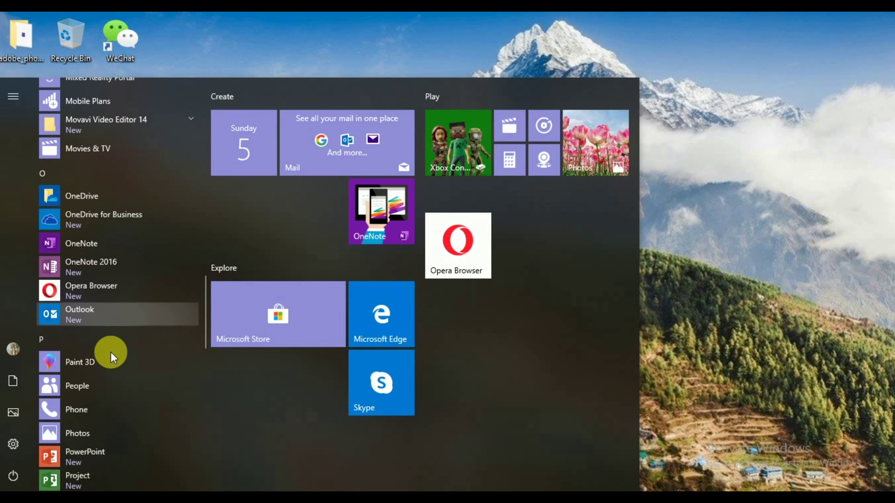
pyautogui.scroll(-3, 110, 353)
pyautogui.scroll(-1, 107, 349)
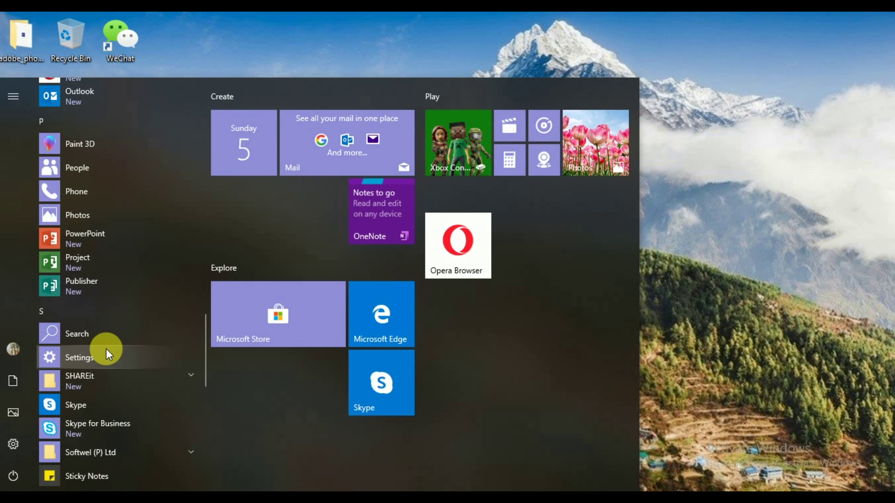
pyautogui.scroll(-5, 108, 365)
pyautogui.scroll(-2, 110, 364)
pyautogui.scroll(-2, 112, 363)
pyautogui.scroll(-2, 112, 363)
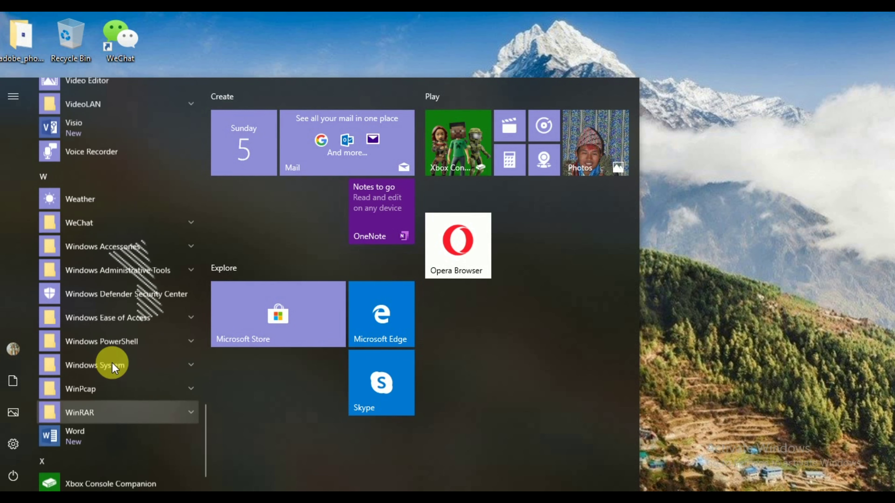
pyautogui.click(89, 399)
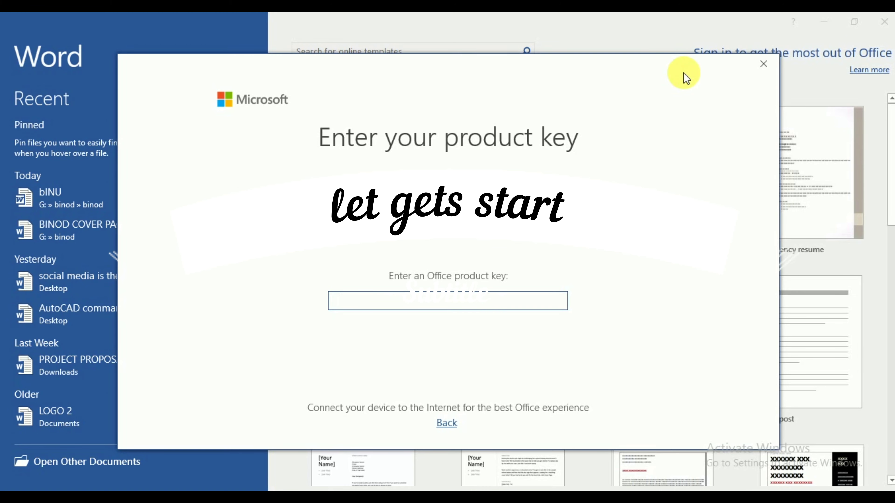
# Step: Dismiss the product key prompt and create a new blank document
pyautogui.click(745, 98)
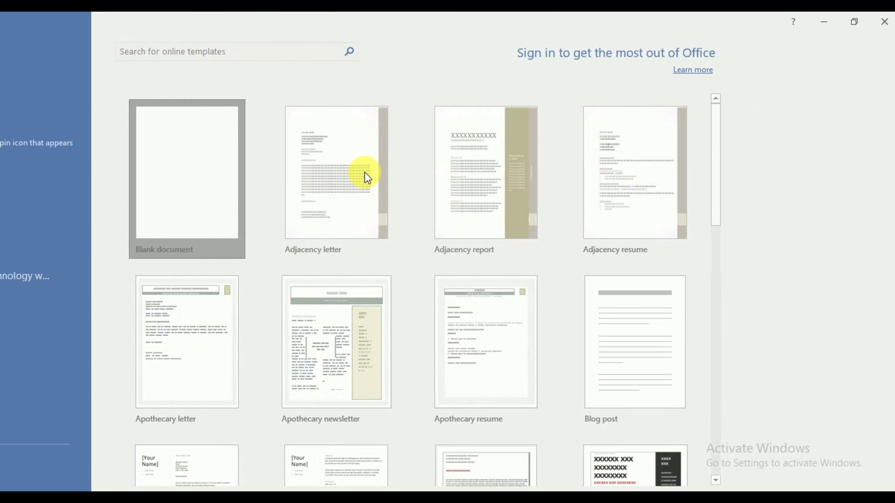
pyautogui.click(366, 180)
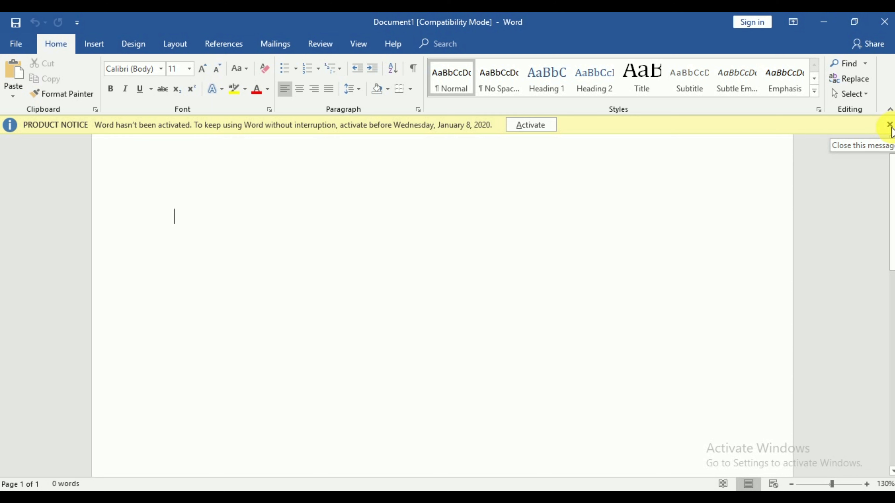
# Step: Dismiss the activation notice and look through the Layout and References tabs before returning to Home
pyautogui.click(889, 125)
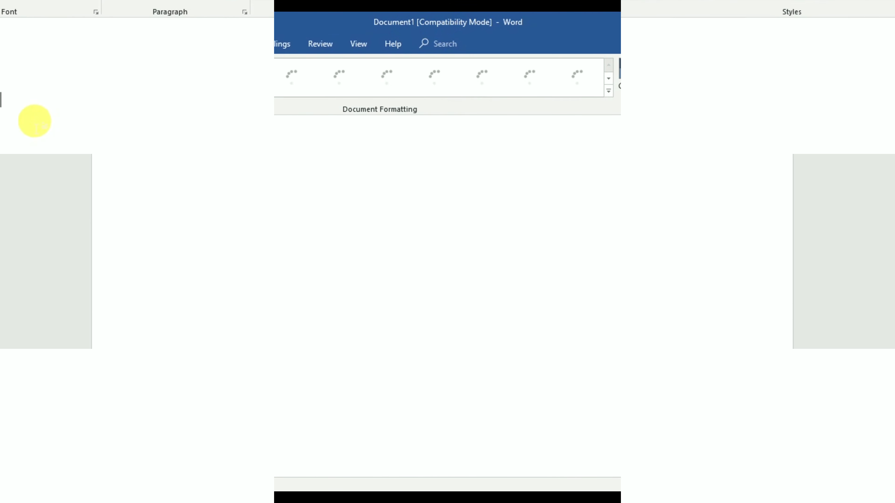
pyautogui.click(194, 45)
pyautogui.click(216, 49)
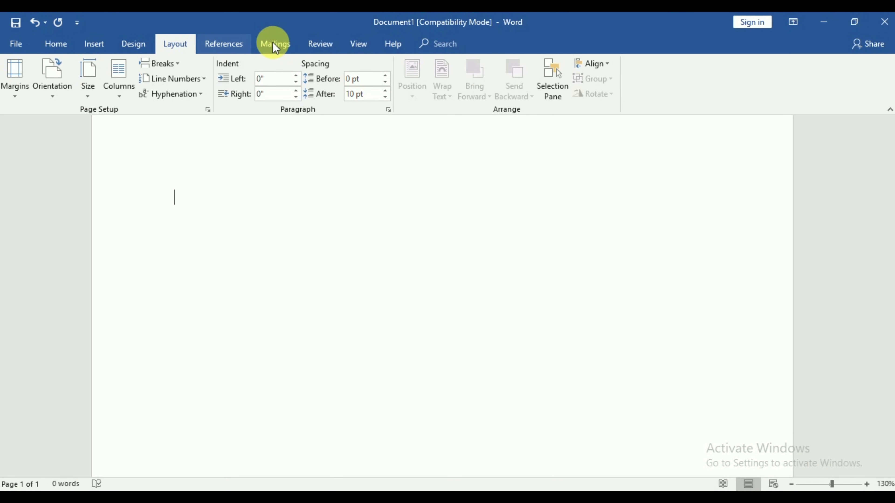
pyautogui.click(52, 43)
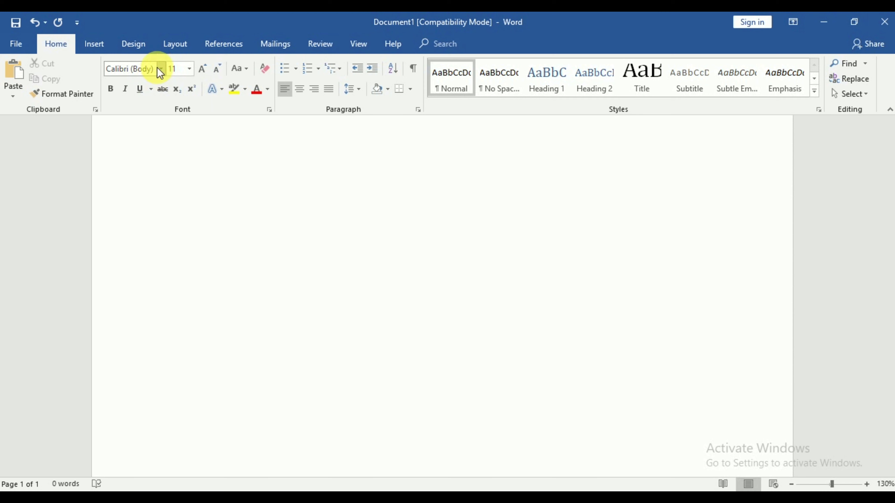
# Step: Set the document font to Times New Roman
pyautogui.click(161, 70)
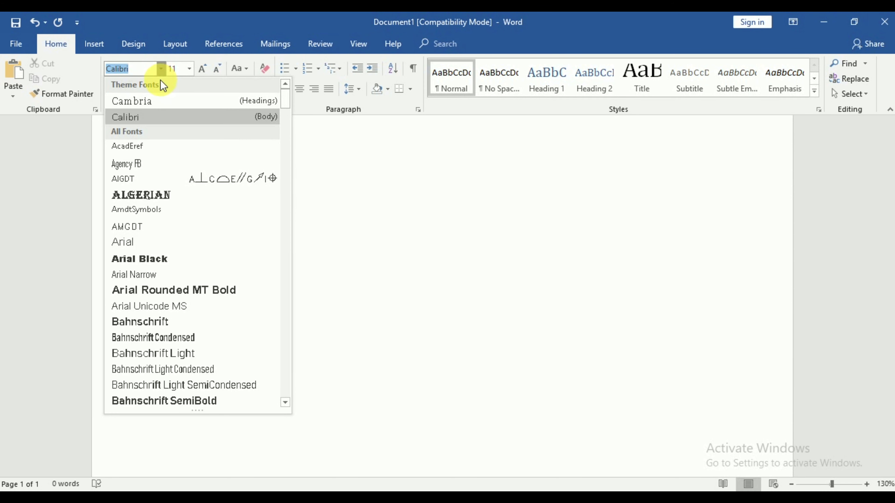
pyautogui.write('T')
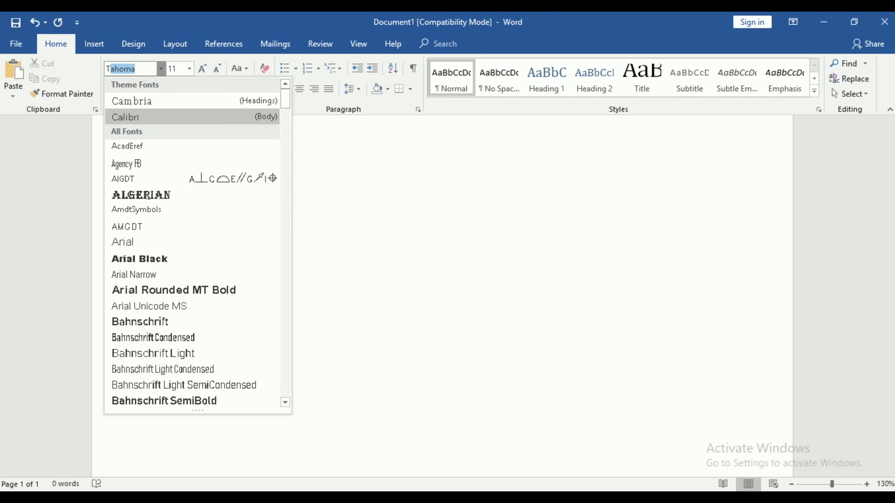
pyautogui.write('imes N')
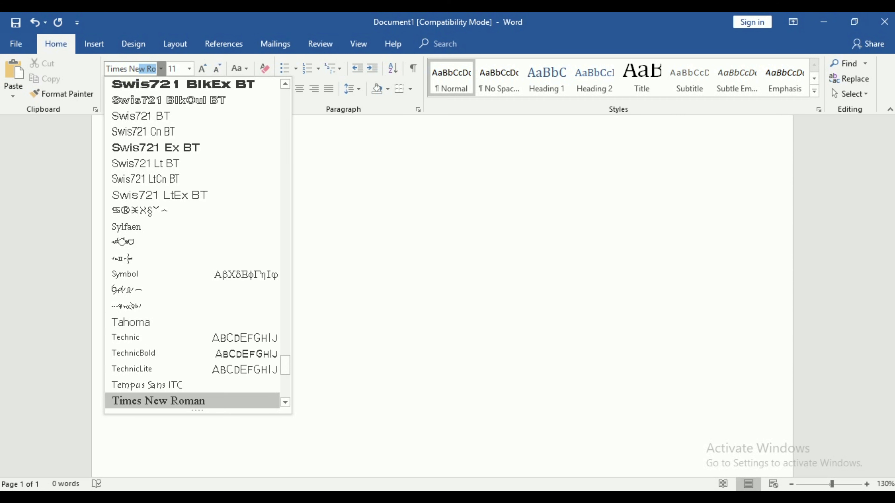
pyautogui.write('oman')
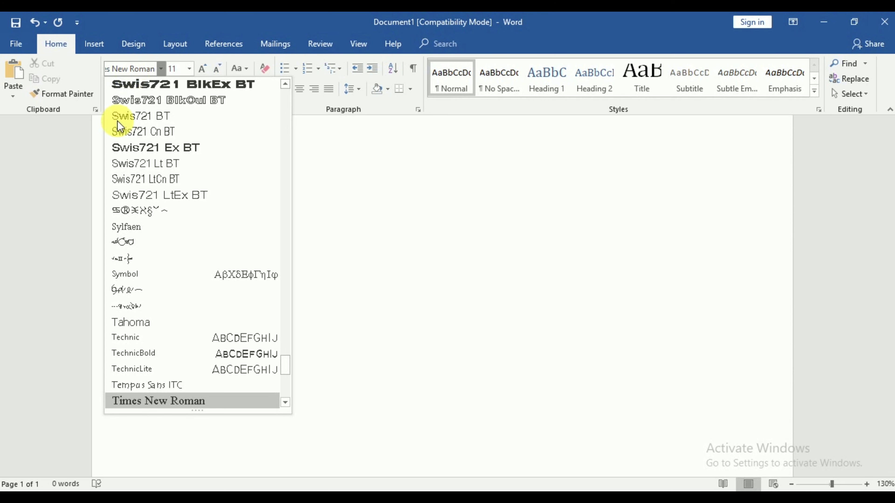
pyautogui.click(164, 400)
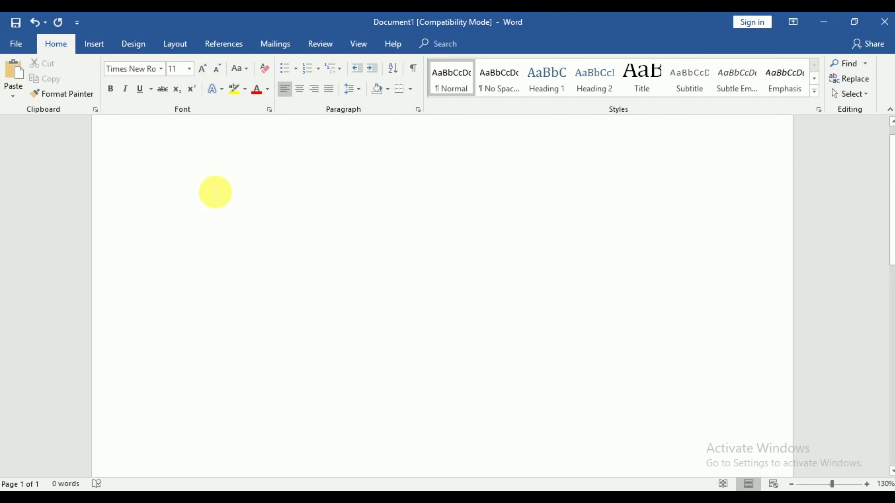
pyautogui.write('hw')
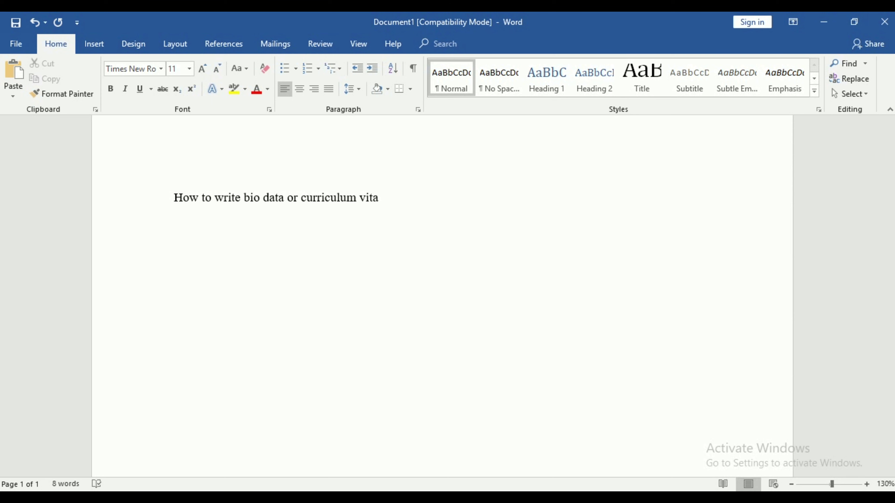
pyautogui.write('?')
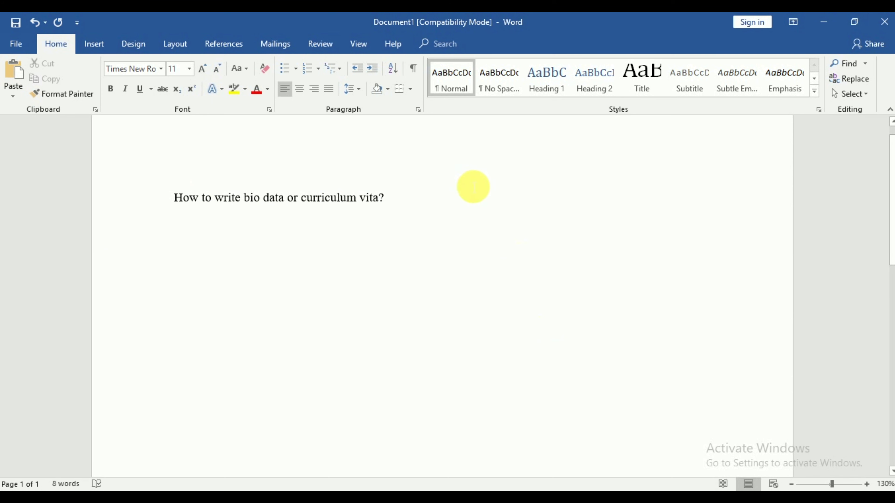
pyautogui.write('S')
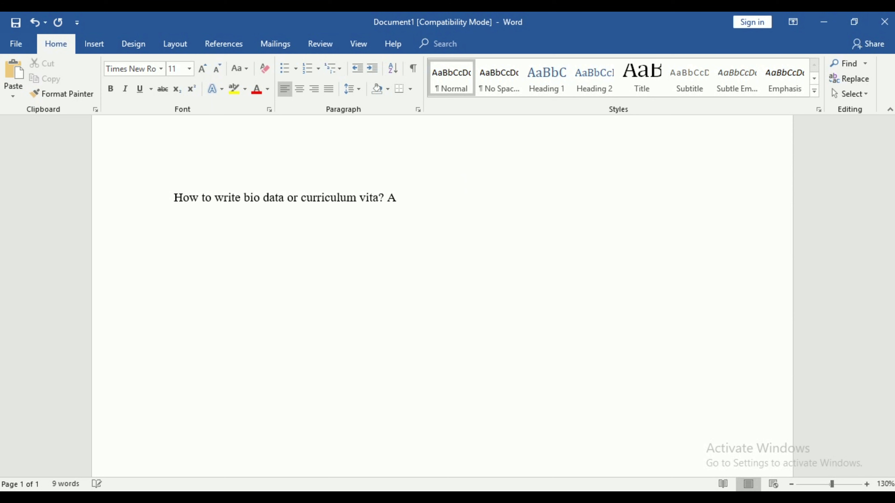
pyautogui.write('O formate')
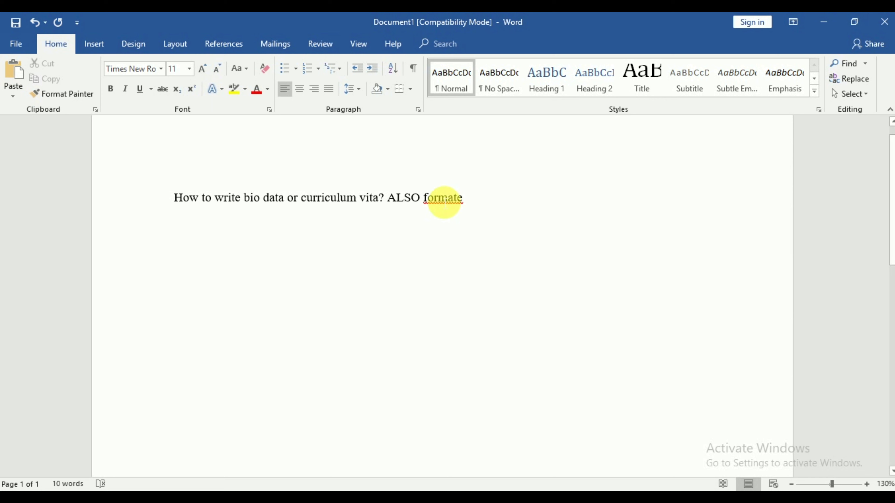
pyautogui.rightClick(445, 202)
pyautogui.click(425, 212)
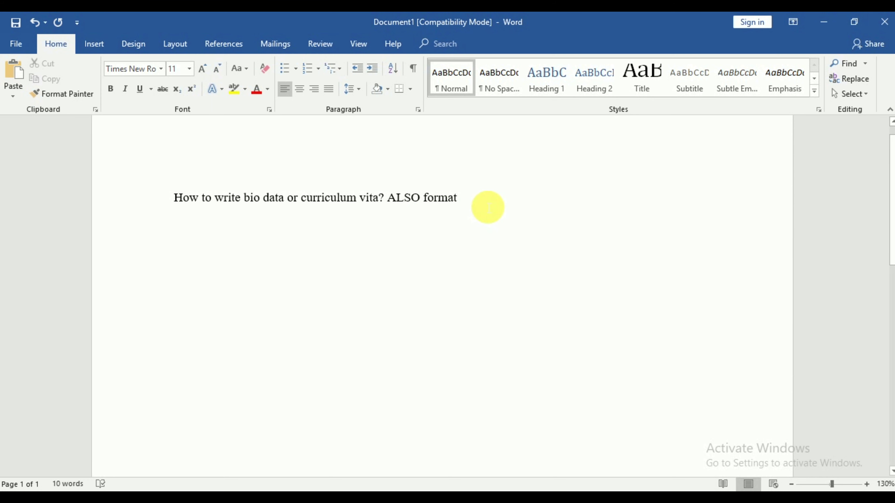
pyautogui.write('of bio data writing')
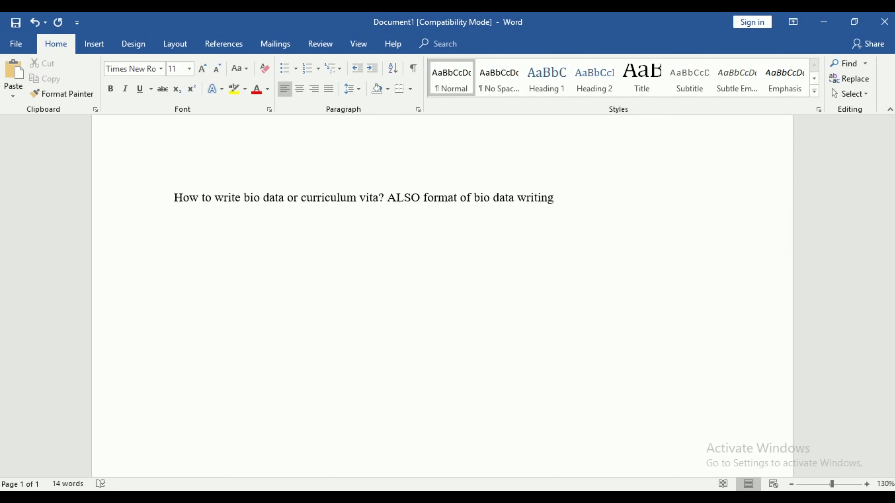
pyautogui.write('.')
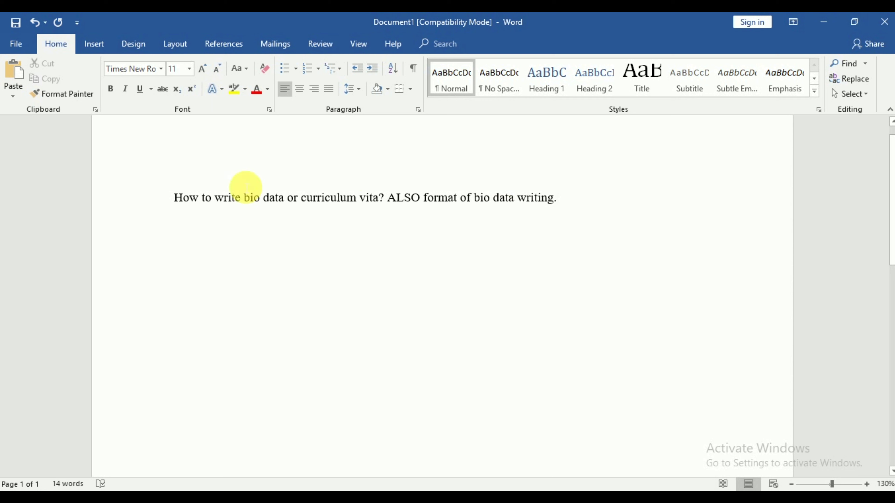
pyautogui.click(142, 194)
pyautogui.press('Delete')
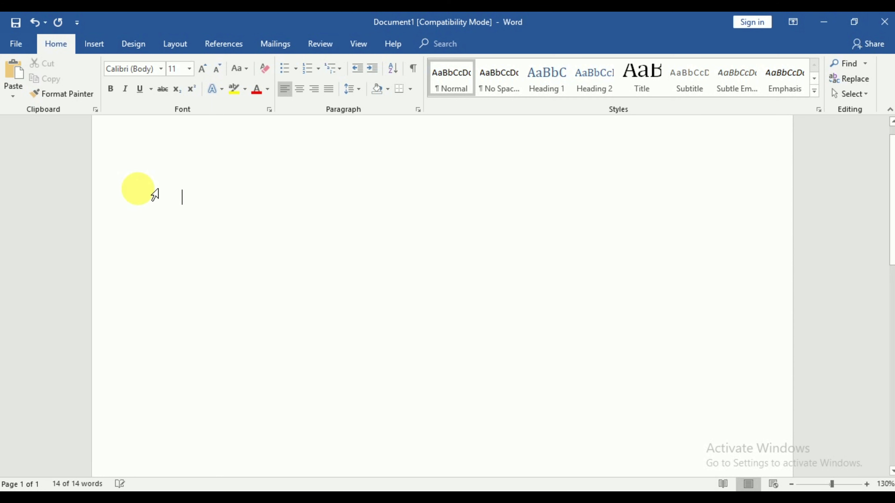
# Step: Reapply Times New Roman and type 'Bio data (cv)', undoing the automatic © symbol
pyautogui.click(159, 72)
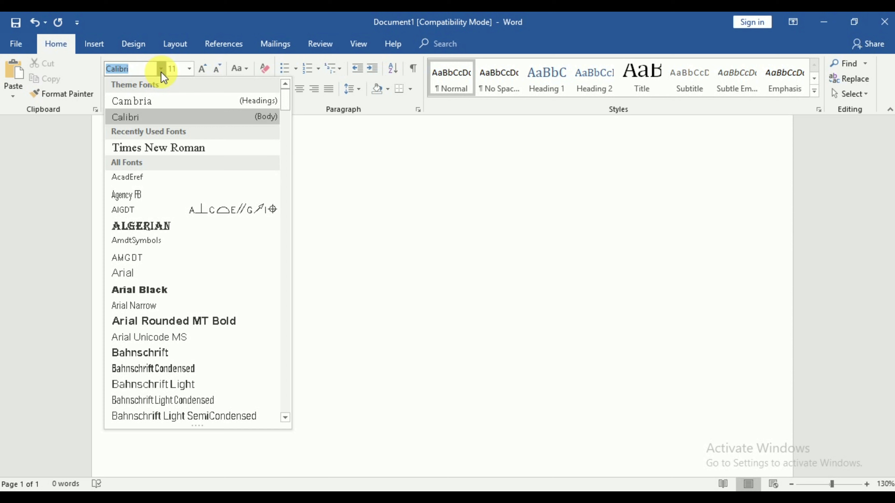
pyautogui.click(164, 148)
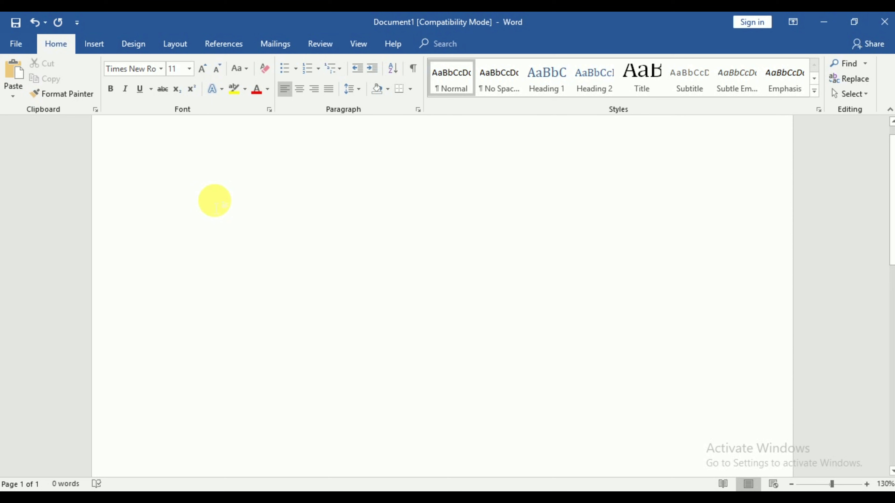
pyautogui.write('b')
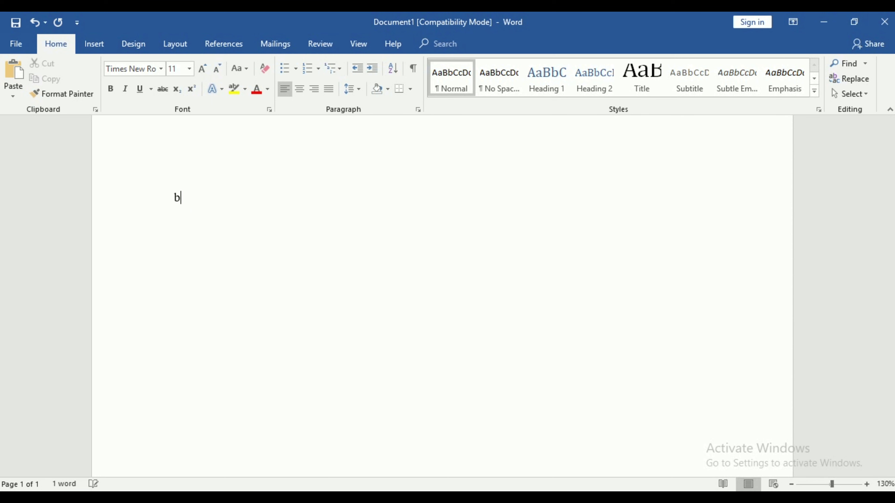
pyautogui.write(' c')
pyautogui.write('ata')
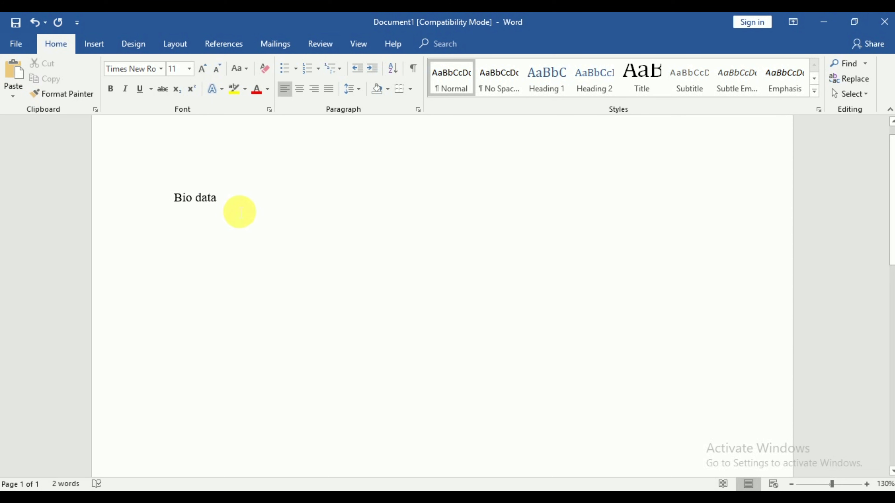
pyautogui.write(' (')
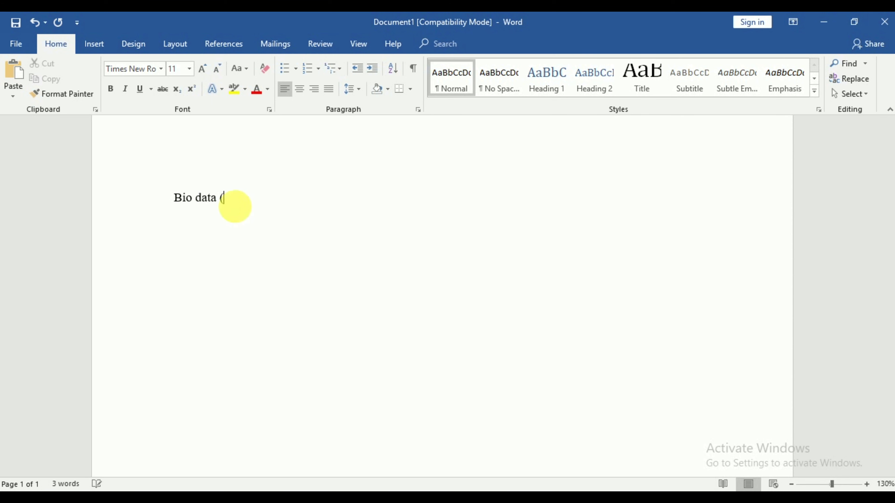
pyautogui.write('c)')
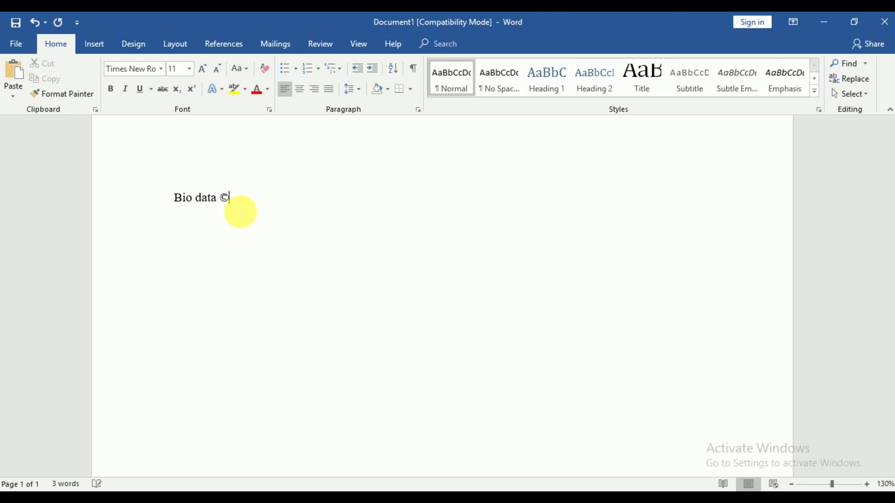
pyautogui.hotkey('ctrl', 'z')
pyautogui.press('BackSpace')
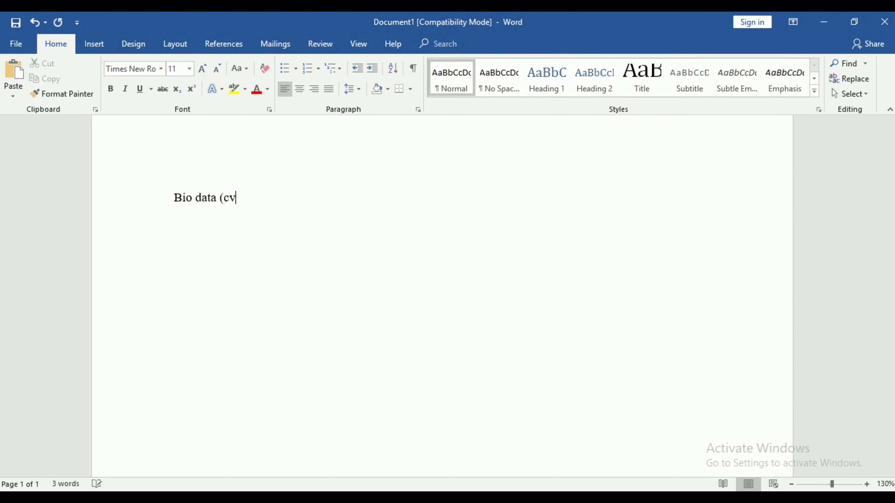
pyautogui.write(')')
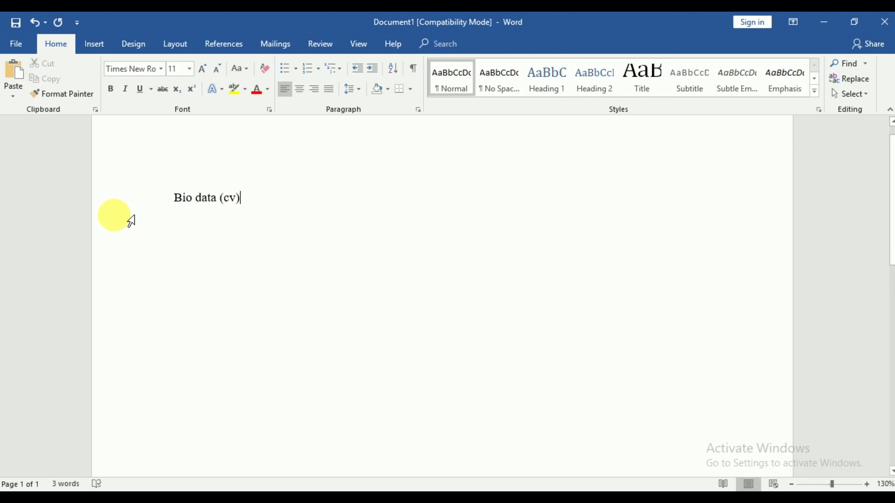
# Step: Make the title uppercase, bold and 16 pt
pyautogui.moveTo(266, 204); pyautogui.dragTo(174, 204)
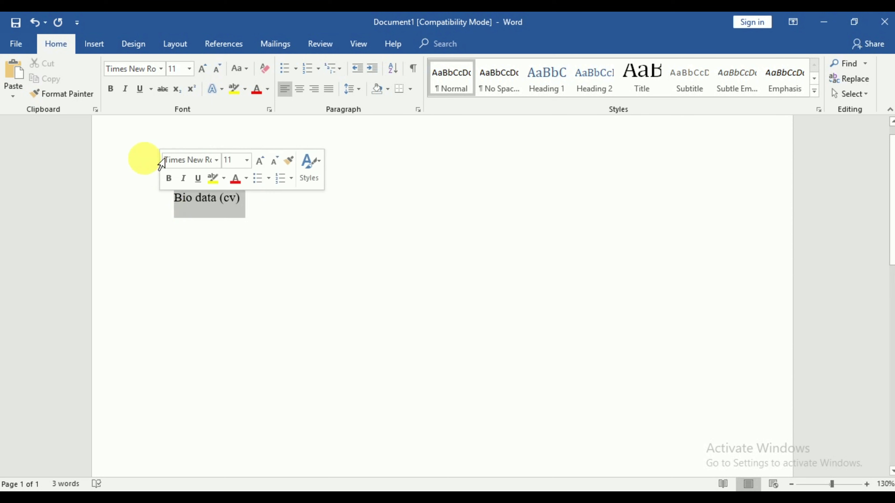
pyautogui.click(248, 69)
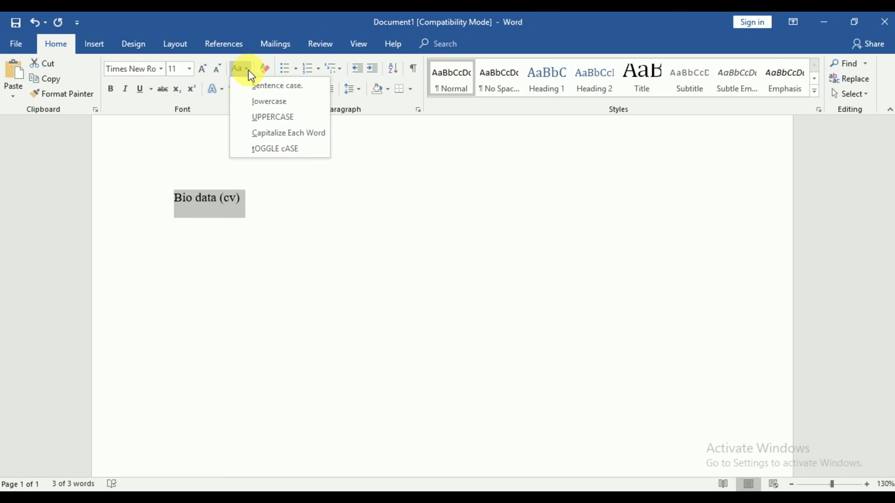
pyautogui.click(273, 118)
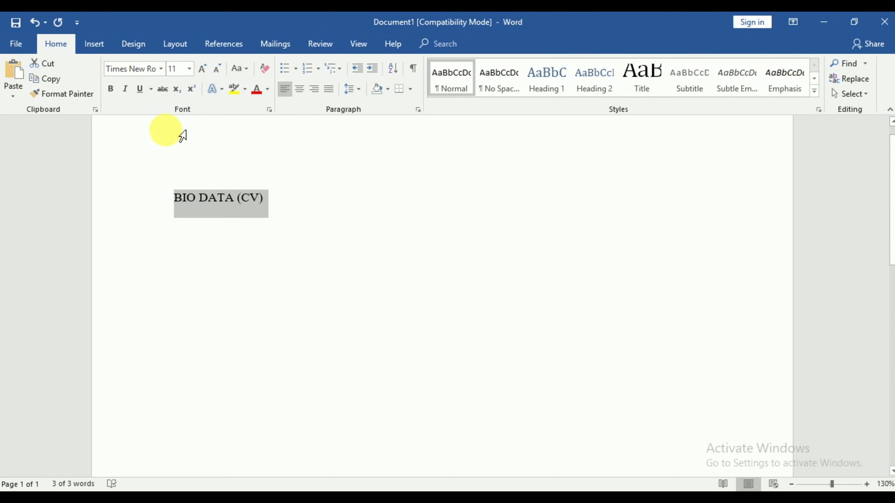
pyautogui.click(111, 88)
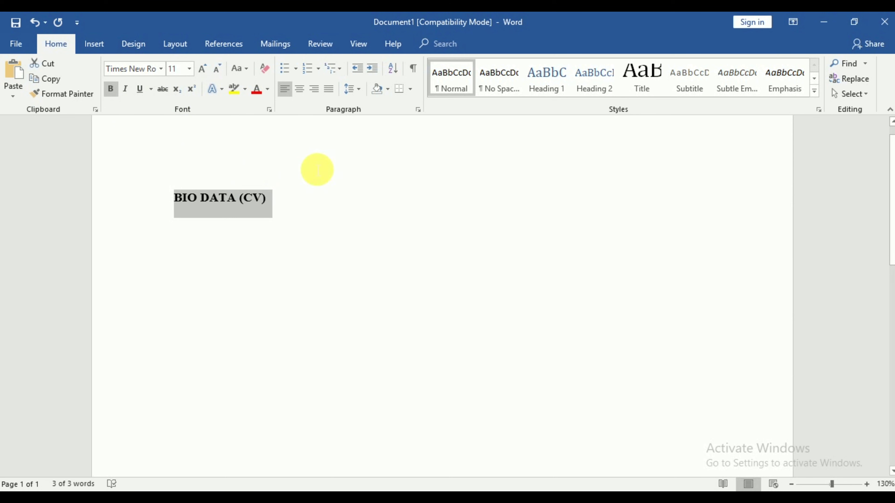
pyautogui.click(203, 69)
pyautogui.click(203, 69)
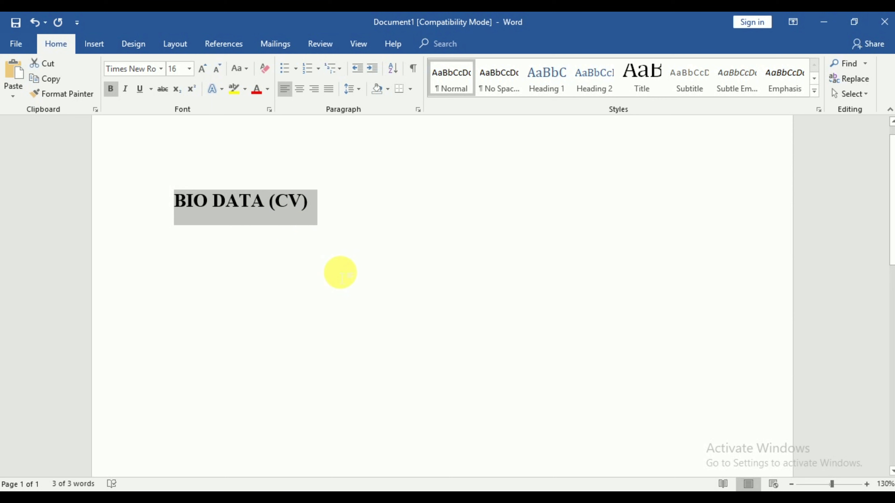
# Step: Centre the title and start a new line after it
pyautogui.hotkey('ctrl', 'm')
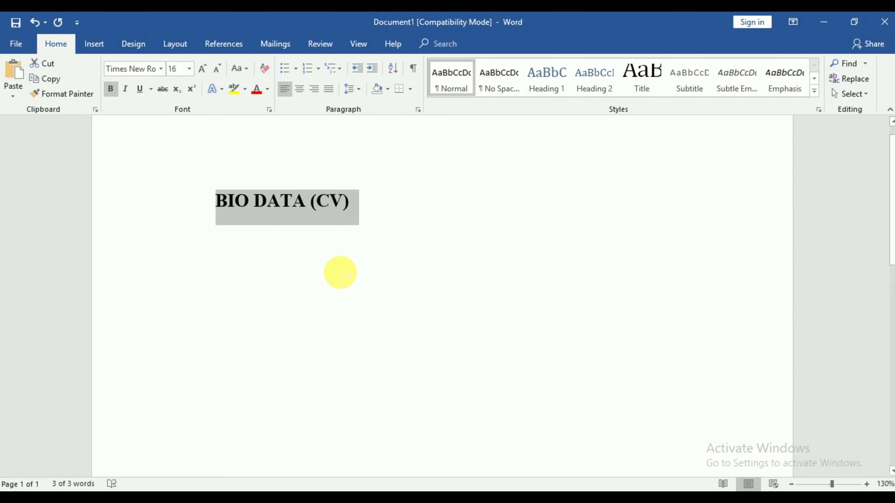
pyautogui.hotkey('ctrl', 'z')
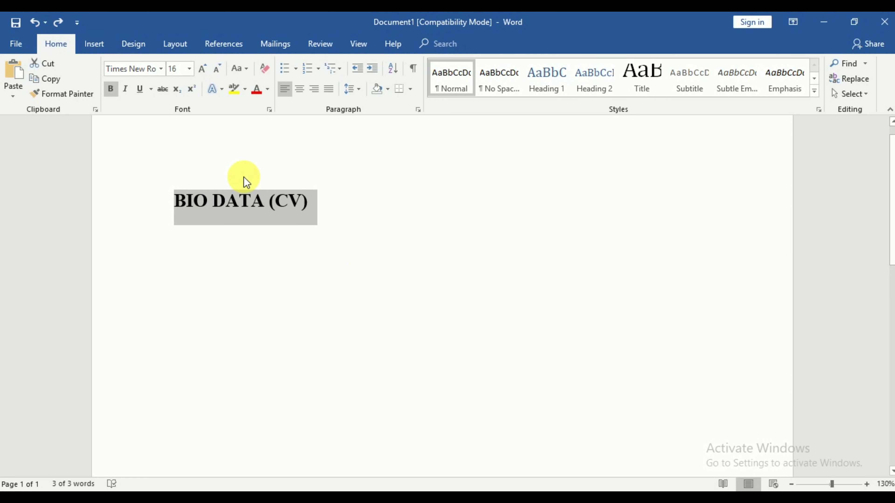
pyautogui.click(300, 87)
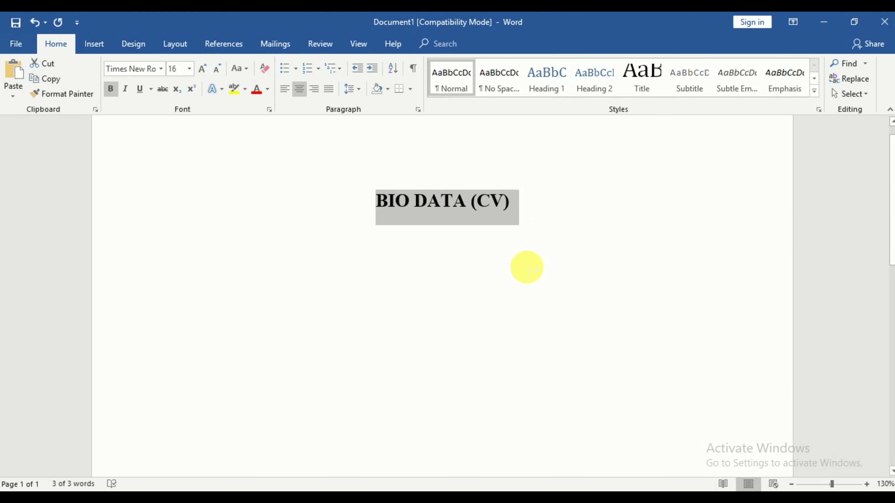
pyautogui.click(518, 265)
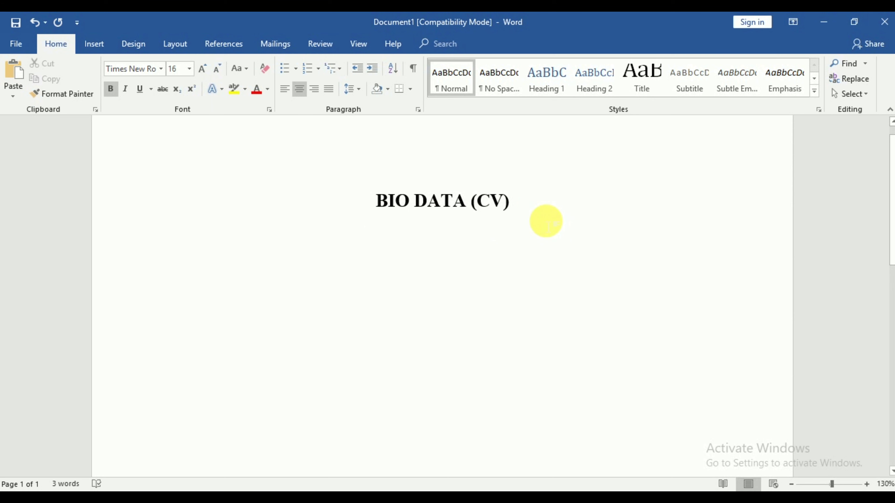
pyautogui.press('Return')
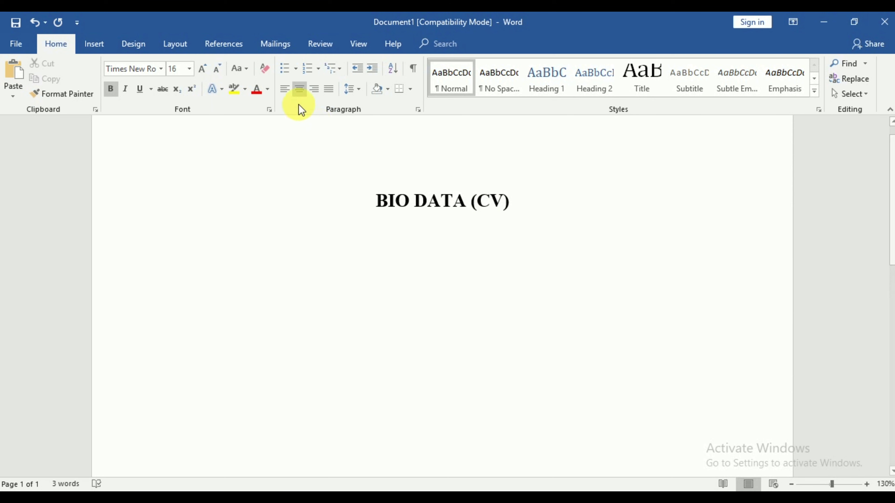
# Step: Format the new line as left-aligned, 12 pt and not bold
pyautogui.click(284, 90)
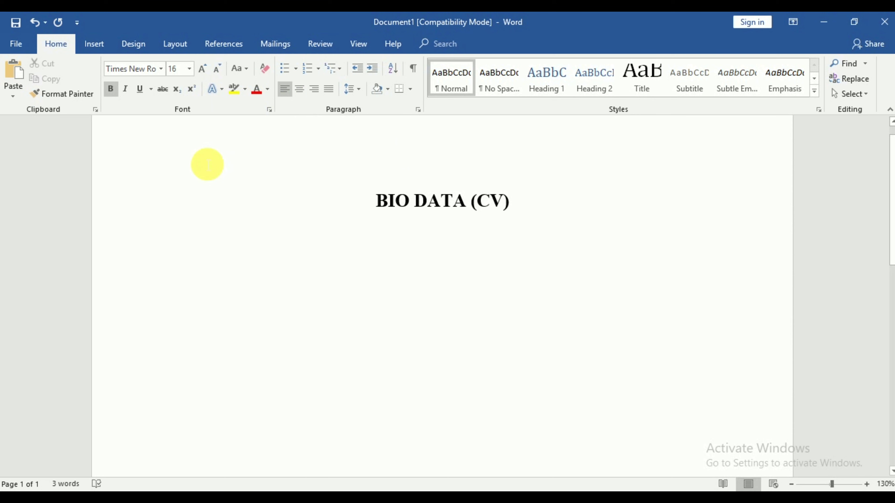
pyautogui.click(190, 69)
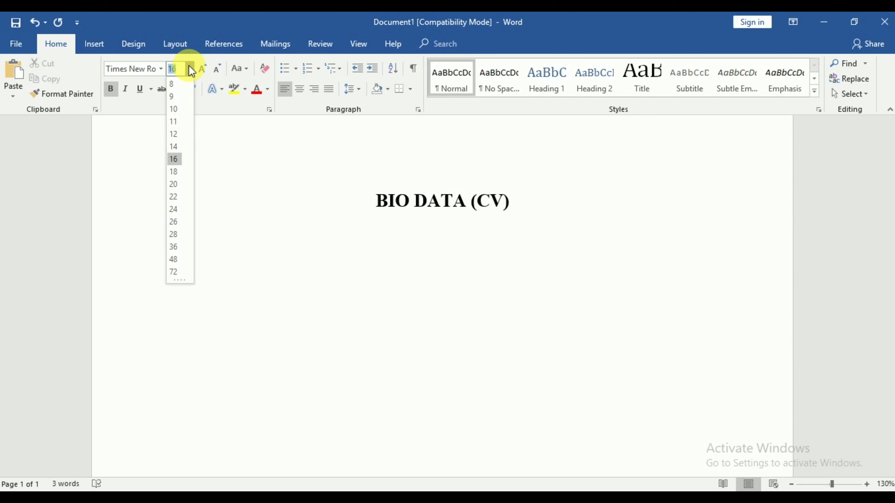
pyautogui.click(173, 134)
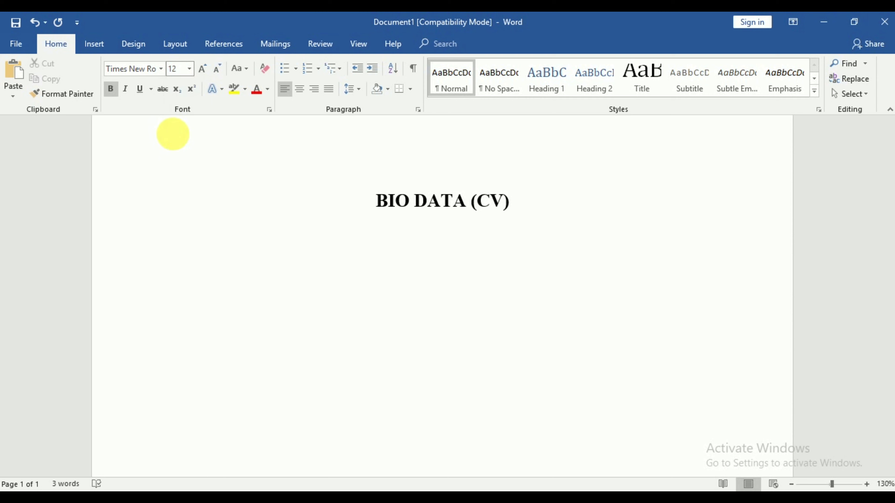
pyautogui.click(110, 88)
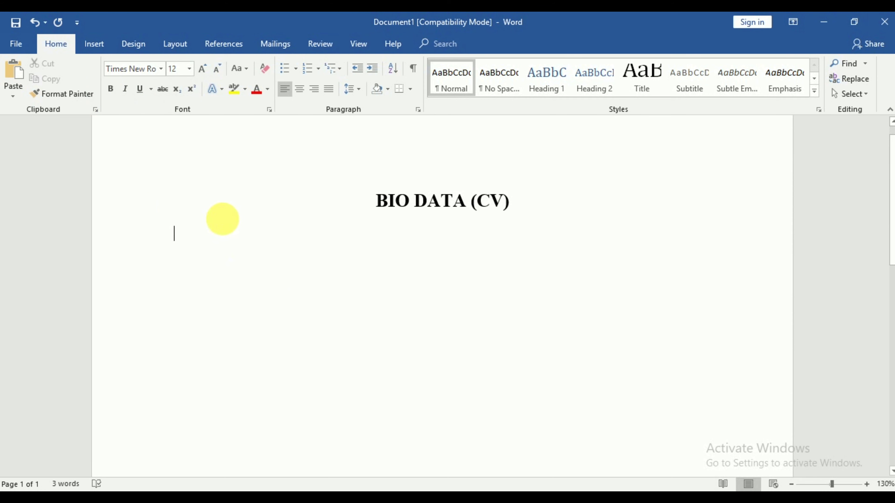
# Step: Draw a square single-cell table at the page's right with Draw Table
pyautogui.scroll(1, 222, 219)
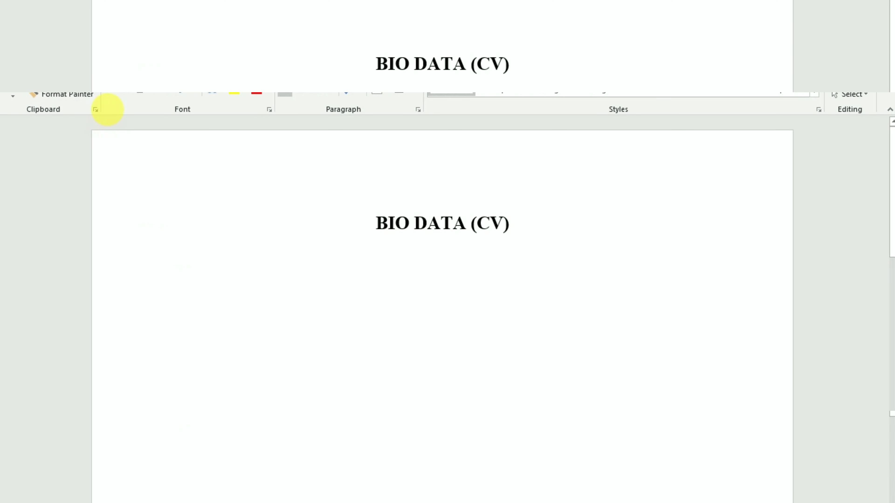
pyautogui.click(94, 44)
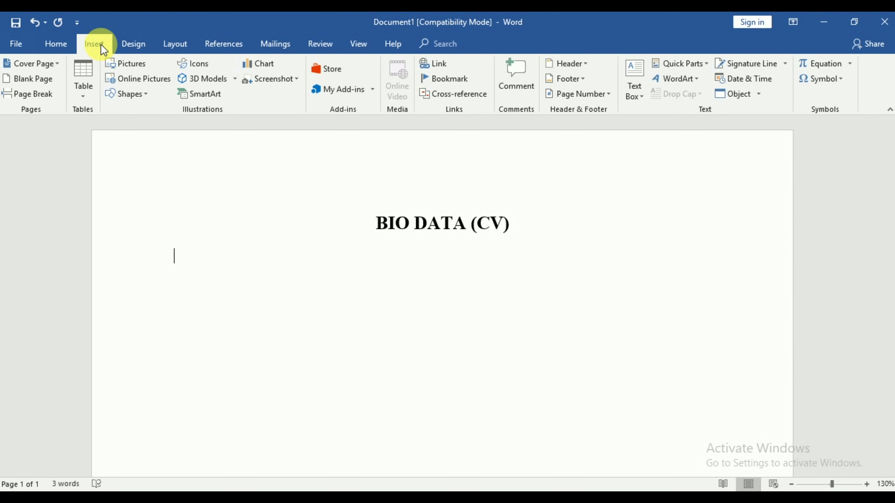
pyautogui.click(88, 98)
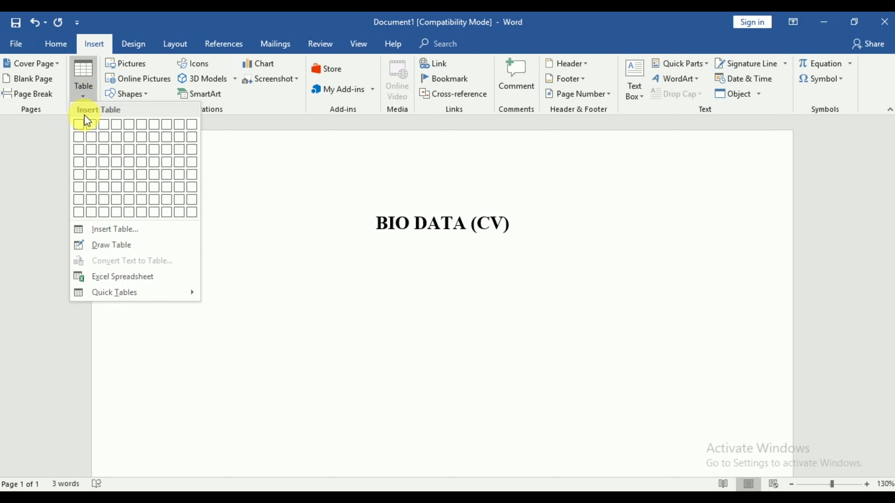
pyautogui.click(140, 247)
pyautogui.moveTo(659, 189); pyautogui.dragTo(751, 291)
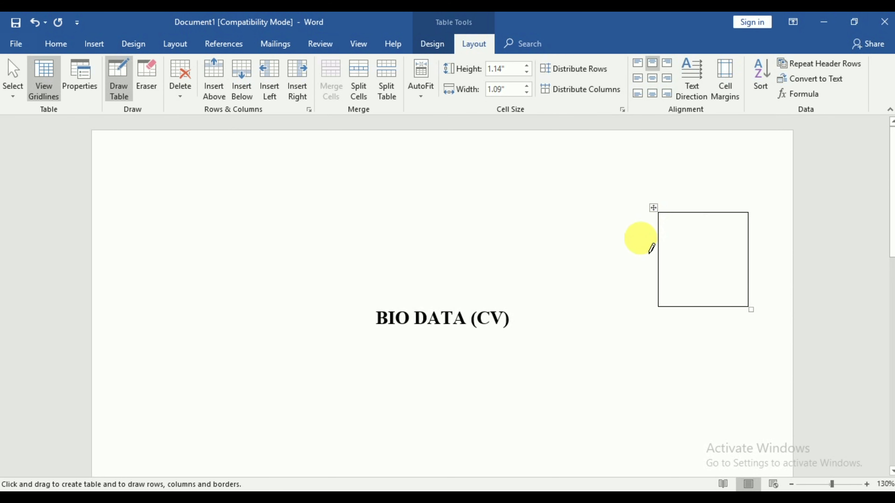
pyautogui.press('Escape')
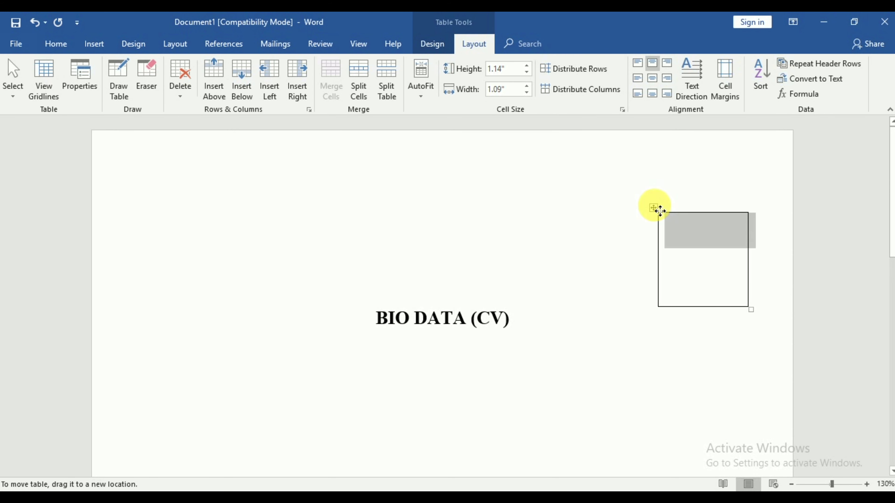
pyautogui.click(653, 208)
pyautogui.click(696, 269)
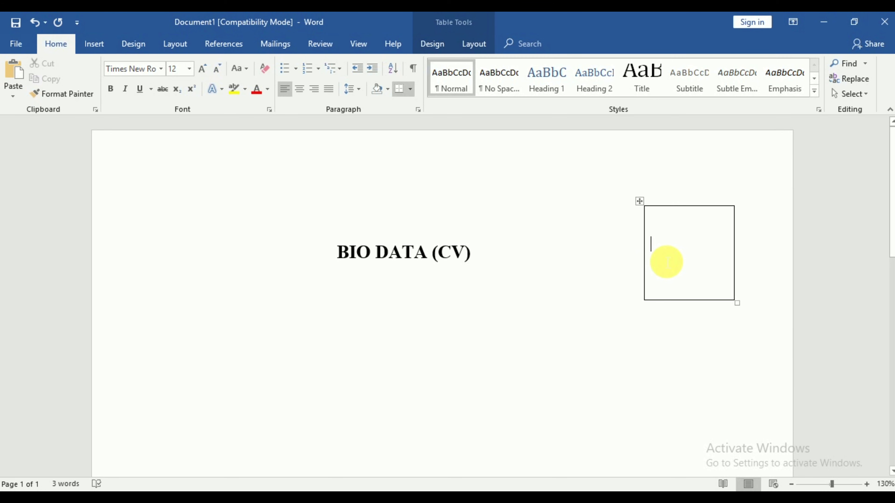
# Step: Type 'photo' in the box and centre it
pyautogui.write('photo')
pyautogui.click(657, 260)
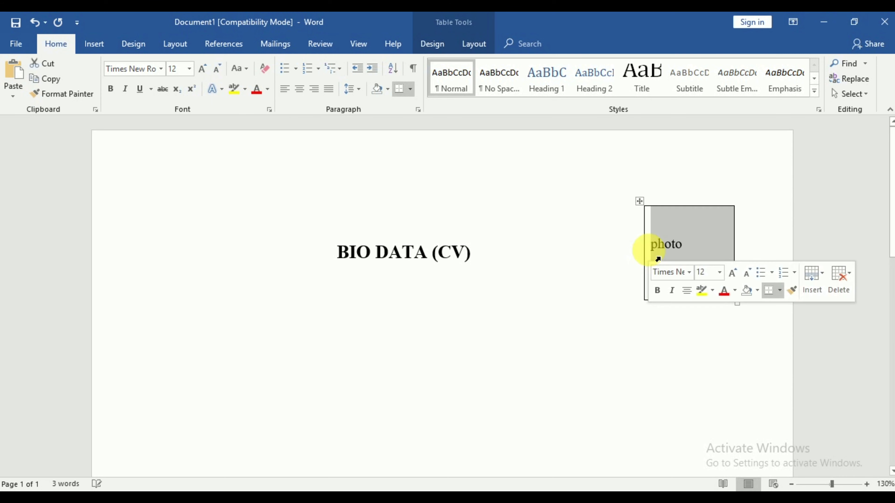
pyautogui.click(296, 93)
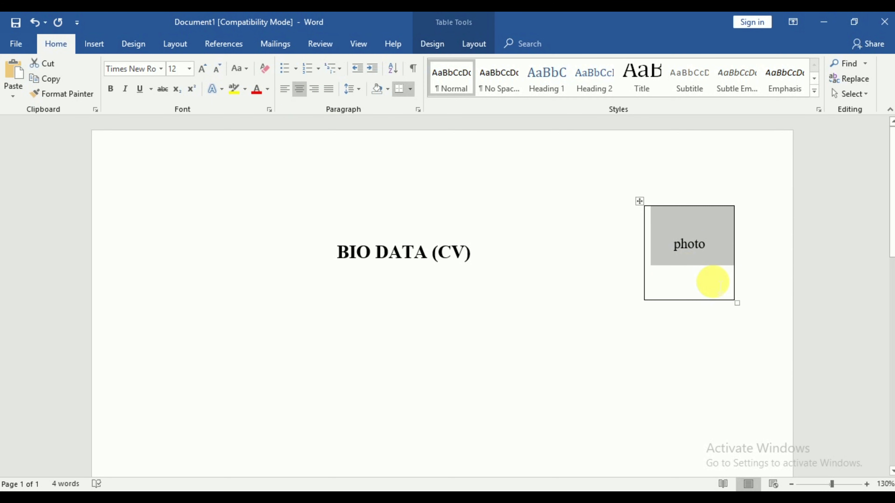
# Step: Add a left-aligned empty line below the title
pyautogui.click(758, 260)
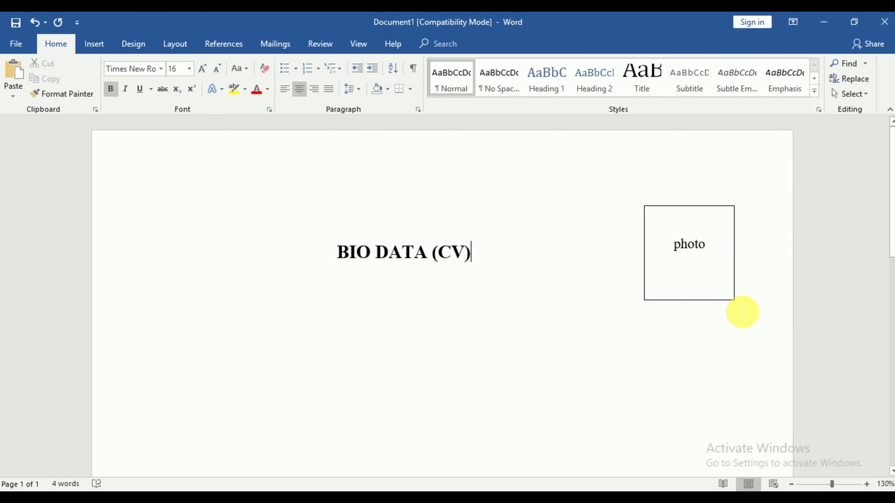
pyautogui.scroll(-1, 725, 329)
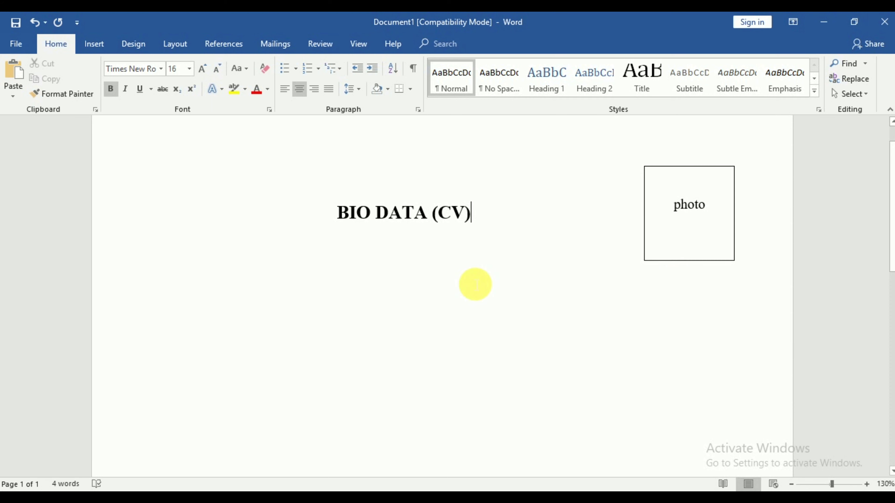
pyautogui.scroll(1, 475, 284)
pyautogui.press('Return')
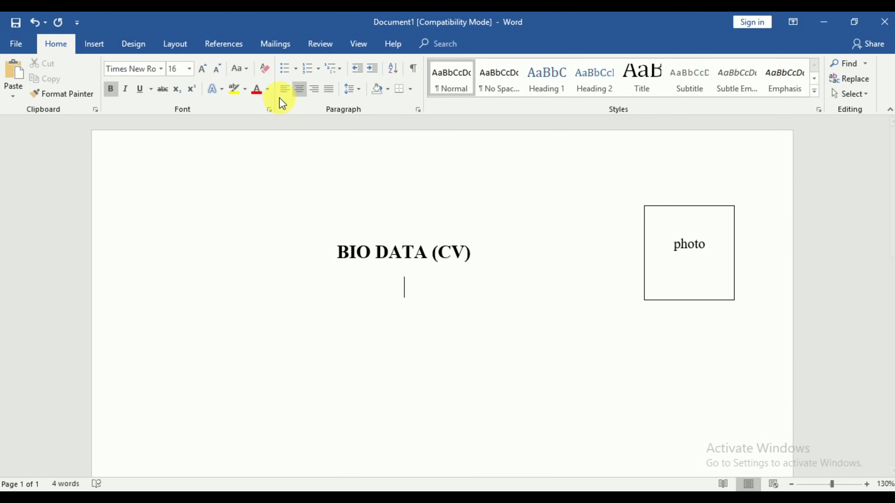
pyautogui.click(284, 88)
# Step: Delete the blank line above BIO DATA (CV), re-centre the title, and start a line below
pyautogui.scroll(-3, 238, 305)
pyautogui.scroll(3, 232, 299)
pyautogui.scroll(-3, 238, 305)
pyautogui.scroll(-2, 238, 304)
pyautogui.scroll(2, 238, 304)
pyautogui.scroll(-1, 238, 302)
pyautogui.scroll(-2, 239, 302)
pyautogui.scroll(-2, 238, 302)
pyautogui.scroll(-1, 239, 302)
pyautogui.scroll(4, 248, 302)
pyautogui.scroll(1, 236, 299)
pyautogui.scroll(2, 232, 297)
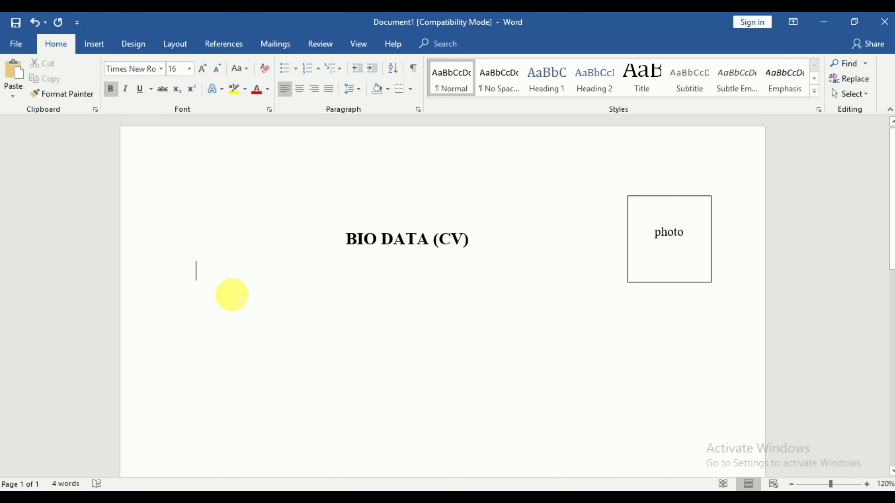
pyautogui.click(324, 237)
pyautogui.hotkey('ctrl', 'l')
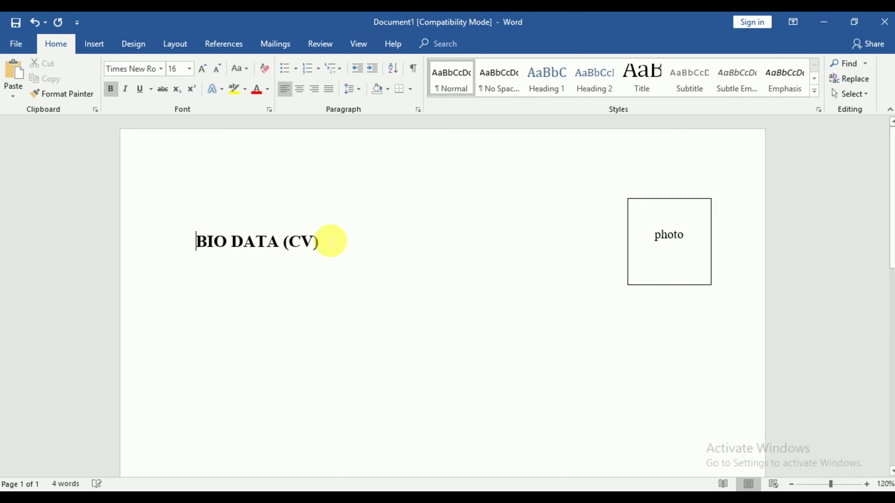
pyautogui.press('BackSpace')
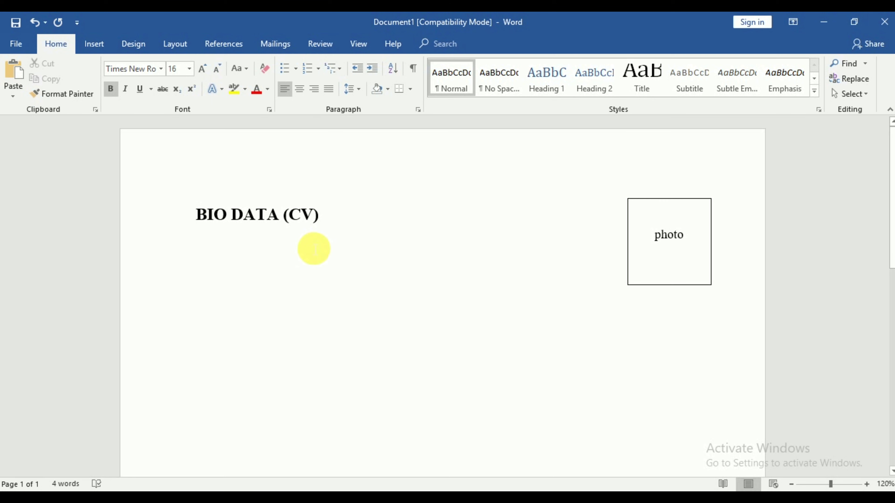
pyautogui.click(298, 89)
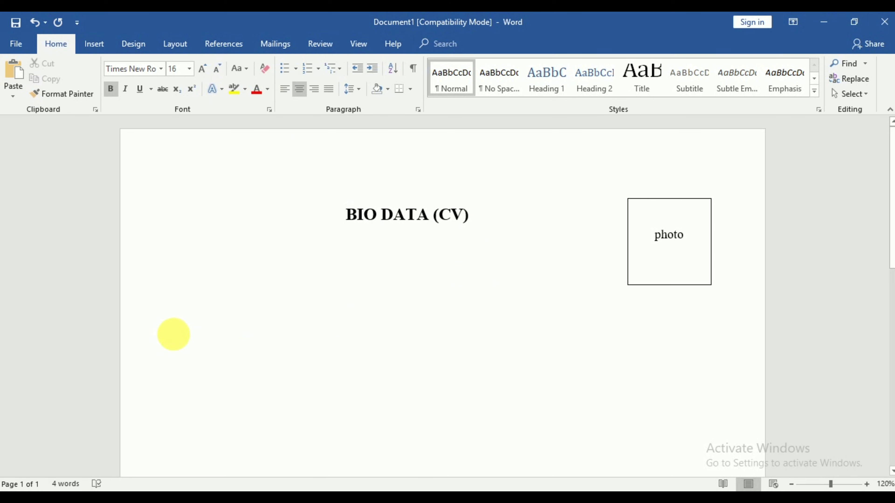
pyautogui.doubleClick(211, 293)
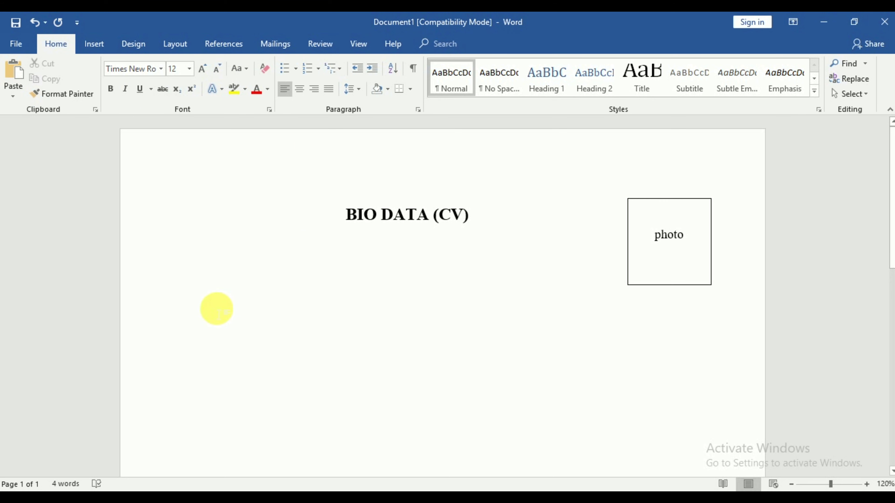
# Step: Type the labels 'Name:' and 'Father's name:' on separate lines
pyautogui.write('NAme')
pyautogui.press('BackSpace')
pyautogui.press('BackSpace')
pyautogui.write('ame:')
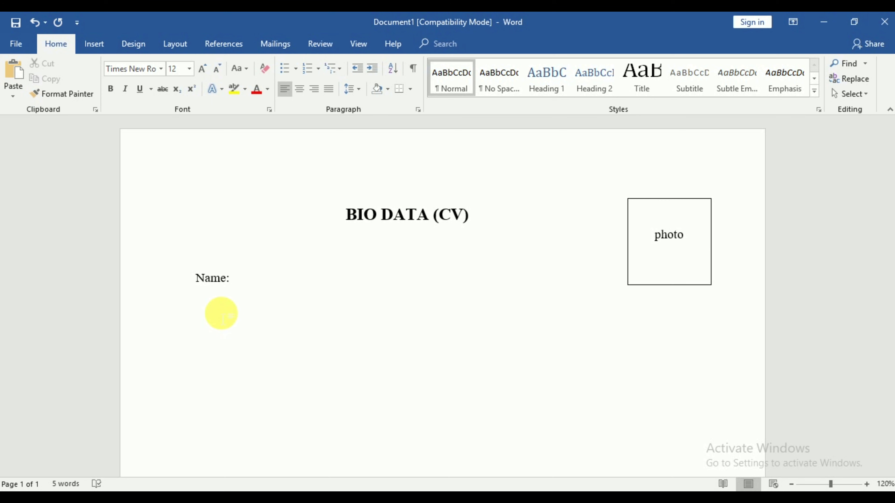
pyautogui.press('Return')
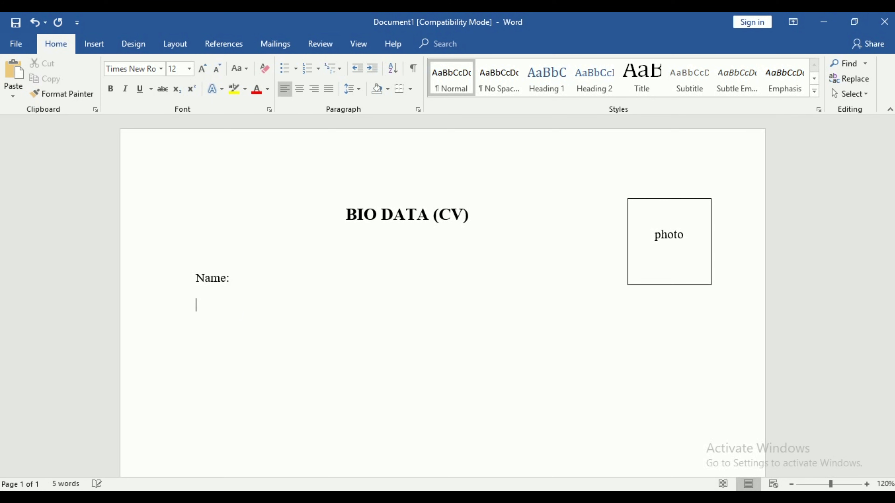
pyautogui.write('Father')
pyautogui.write("'s name:")
pyautogui.press('Return')
# Step: Add the labels 'Mother's name:', 'Date of birth:', 'Permanent address:' and begin 'Temptorary address:'
pyautogui.write('Mother')
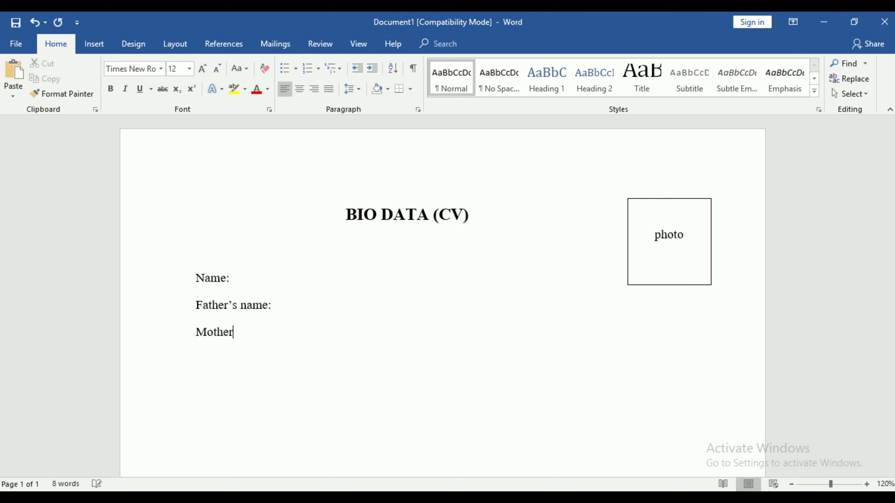
pyautogui.write('’s nam')
pyautogui.write('e: ')
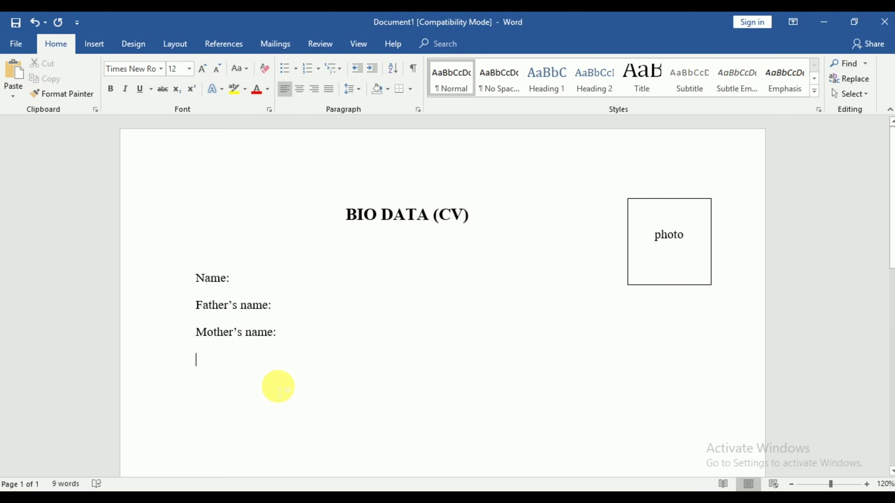
pyautogui.write('Date of birt')
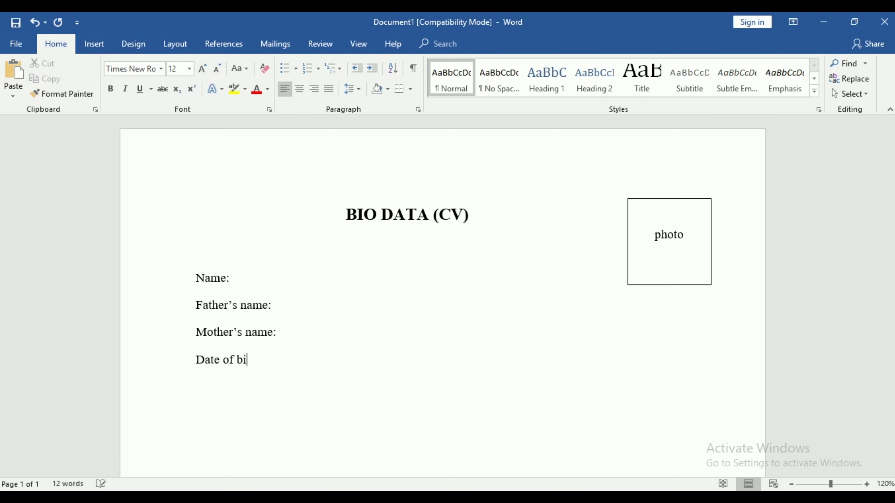
pyautogui.write('h:')
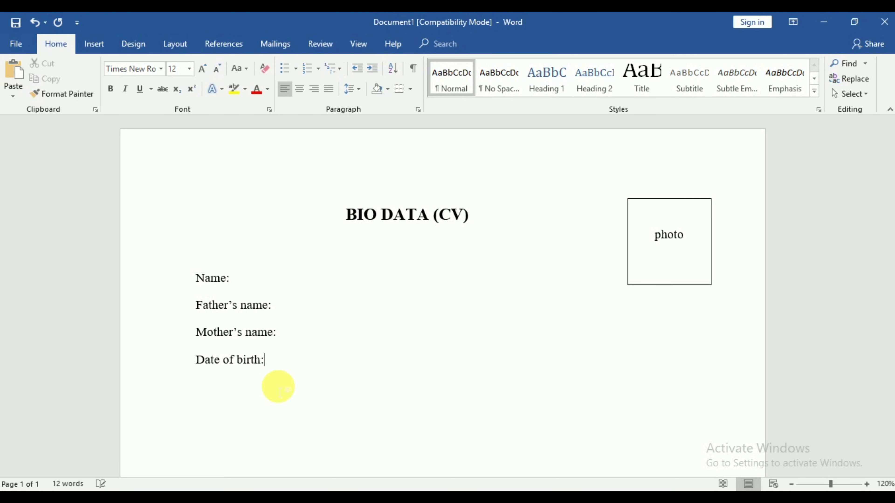
pyautogui.press('Return')
pyautogui.scroll(-3, 272, 380)
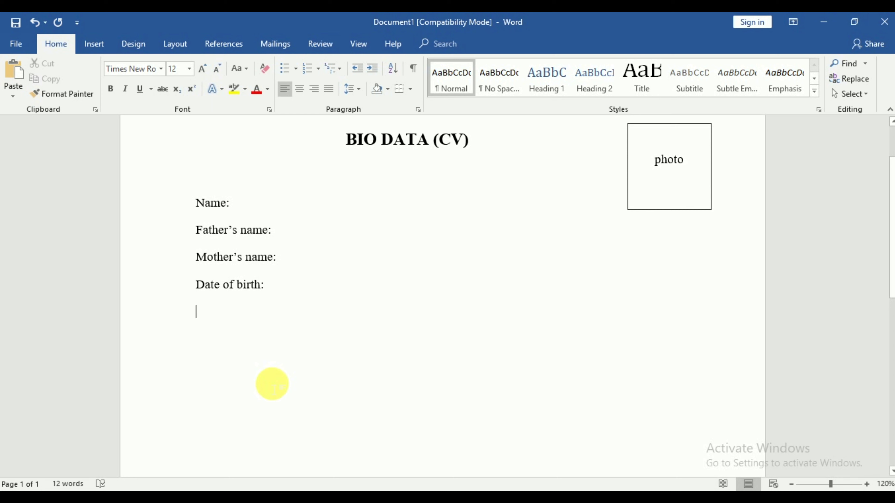
pyautogui.write('per')
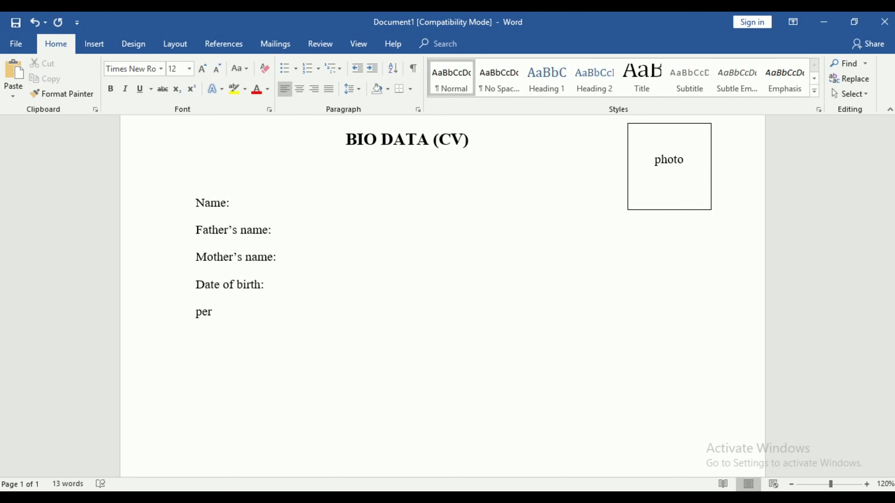
pyautogui.write('anent')
pyautogui.write(' address:')
pyautogui.press('Return')
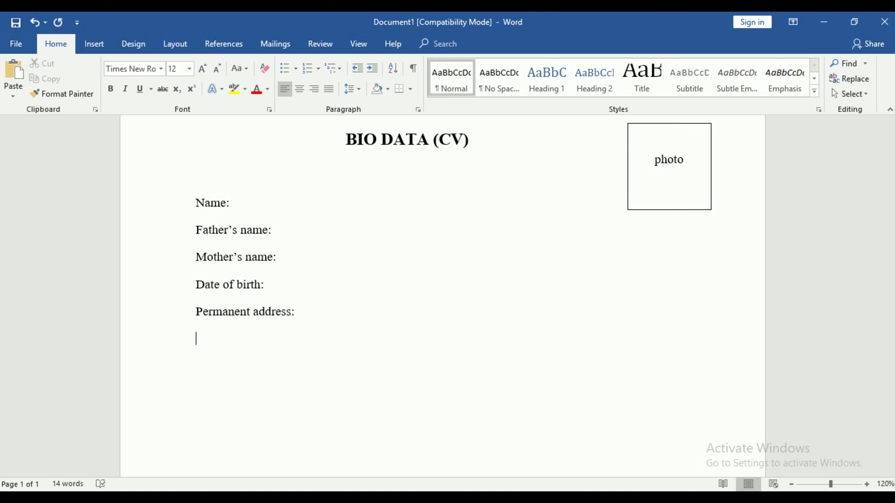
pyautogui.write('Temp')
pyautogui.write('torar')
pyautogui.write('y ')
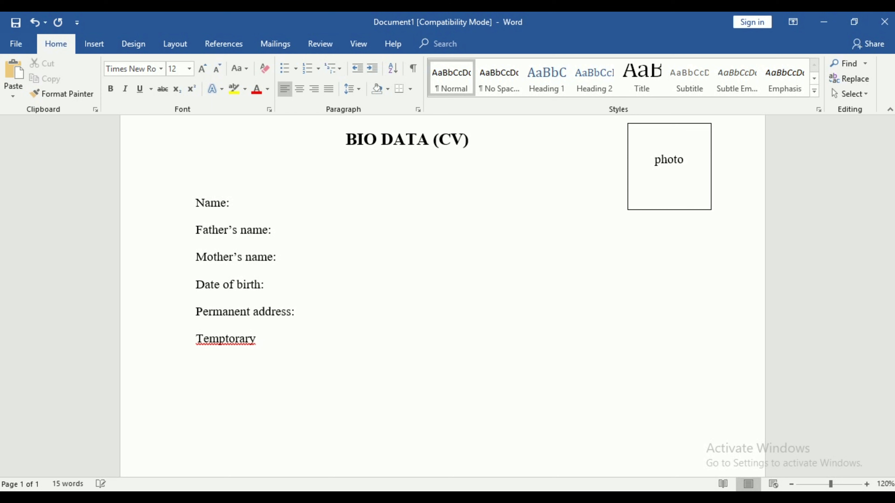
pyautogui.write('address:')
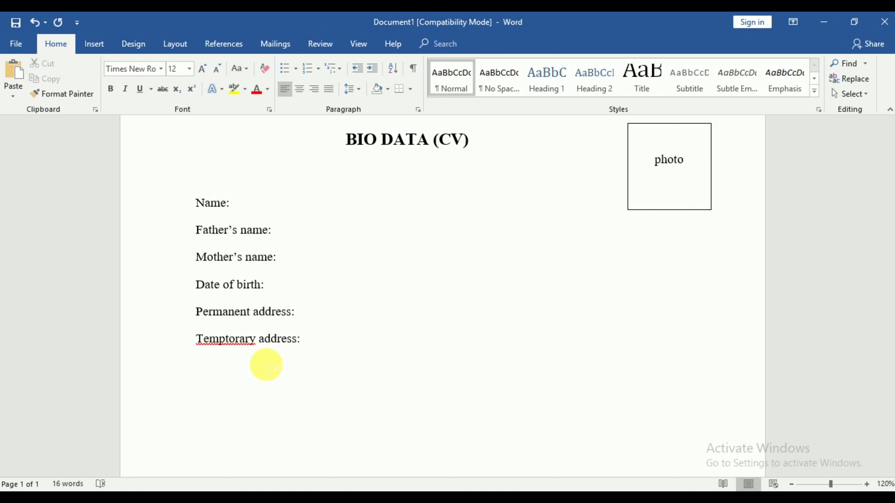
# Step: Correct 'Temptorary' to 'Temporary' using the spelling suggestions
pyautogui.click(242, 341)
pyautogui.rightClick(243, 342)
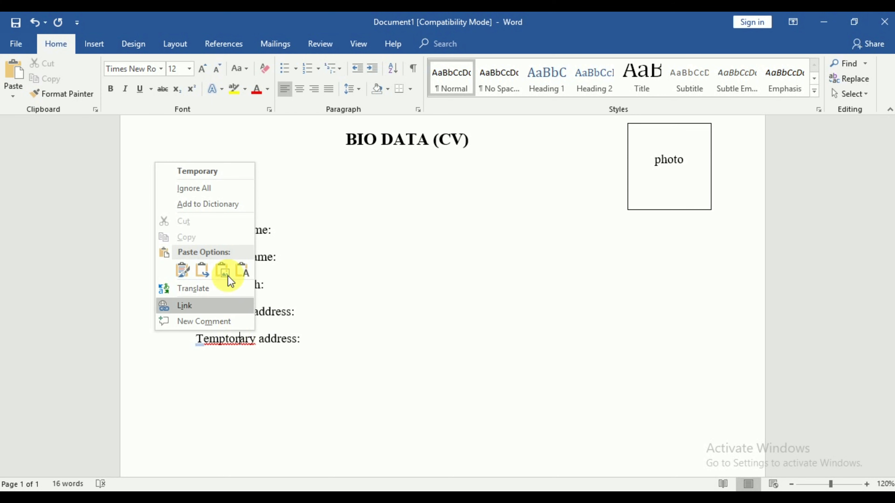
pyautogui.click(222, 173)
# Step: Add the label 'Citizenship certificate no:' below Temporary address: with a new line after it
pyautogui.click(331, 329)
pyautogui.click(330, 353)
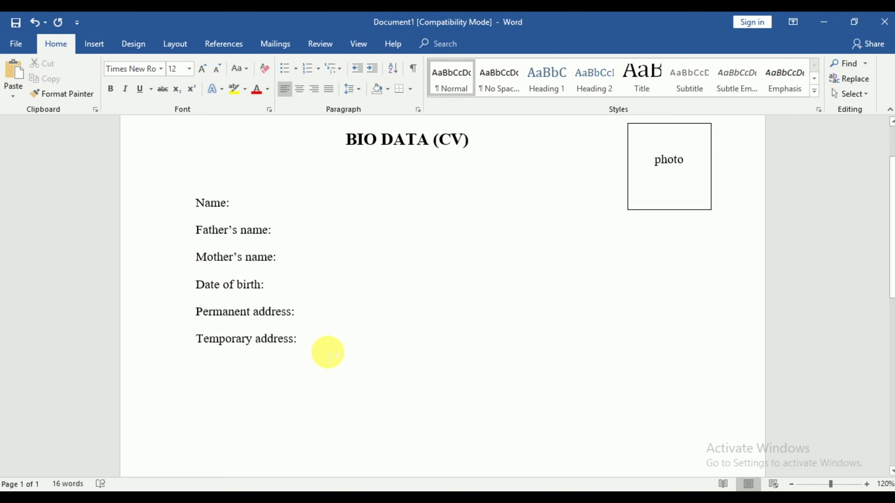
pyautogui.press('Return')
pyautogui.write('citize')
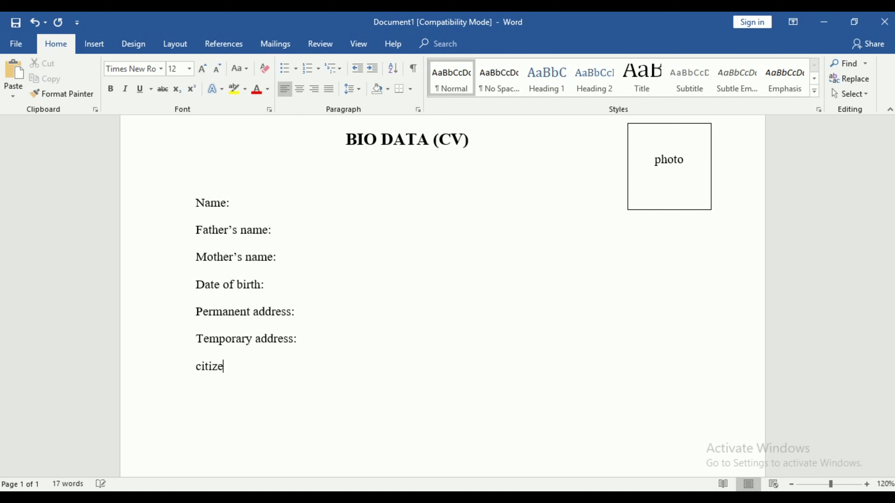
pyautogui.write('hip c')
pyautogui.write('ert')
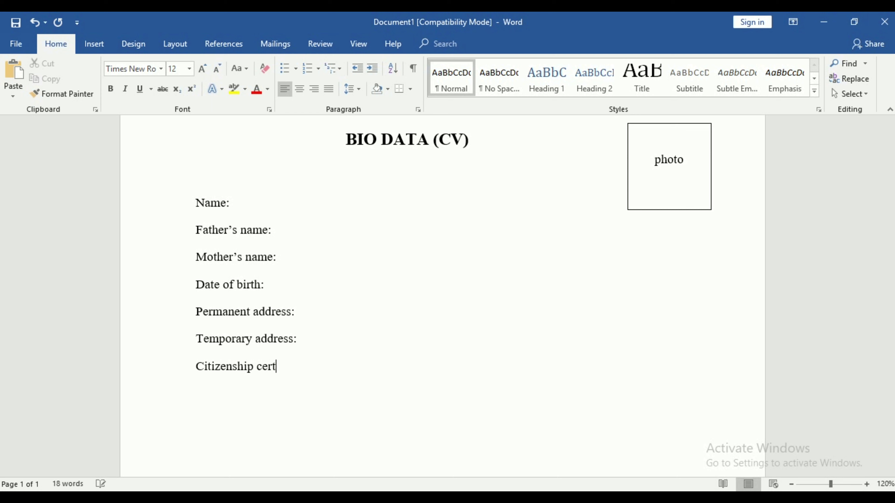
pyautogui.write('ificate no')
pyautogui.click(330, 358)
pyautogui.write(':')
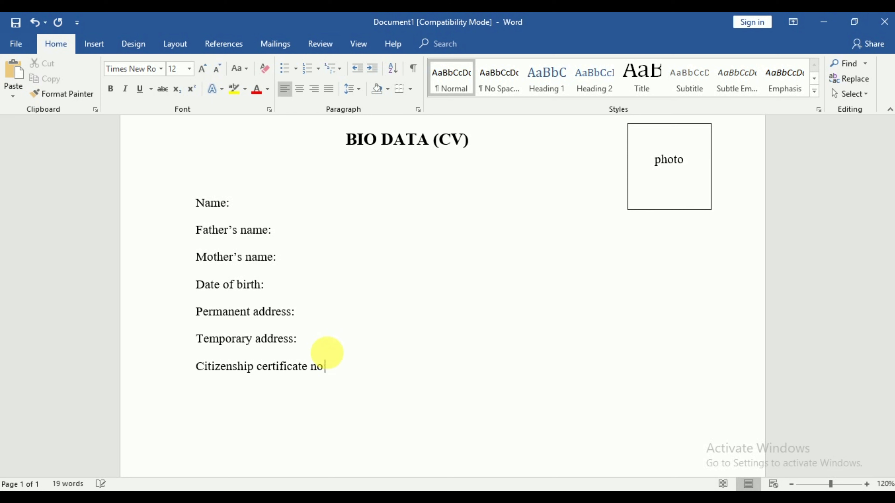
pyautogui.press('Return')
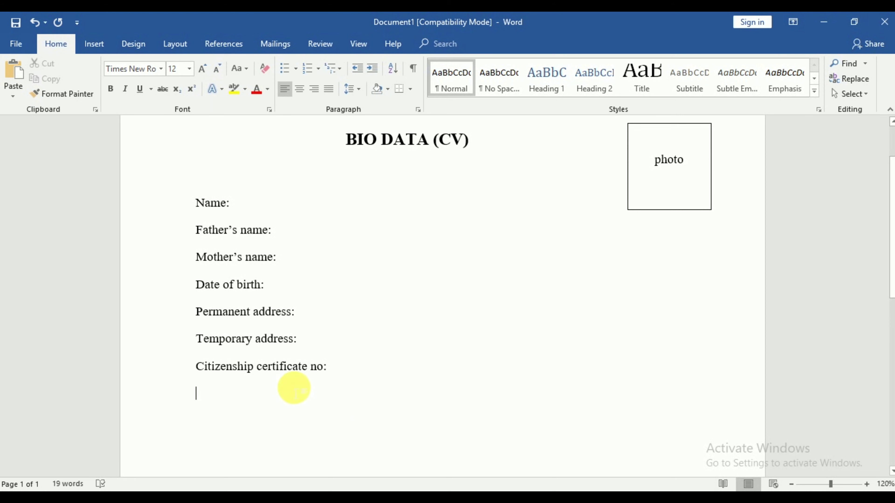
pyautogui.scroll(3, 375, 386)
# Step: Add 'Religion:', 'Merited status:' and 'Contact no:' labels on new lines below Citizenship certificate no:
pyautogui.scroll(-2, 373, 386)
pyautogui.scroll(2, 374, 386)
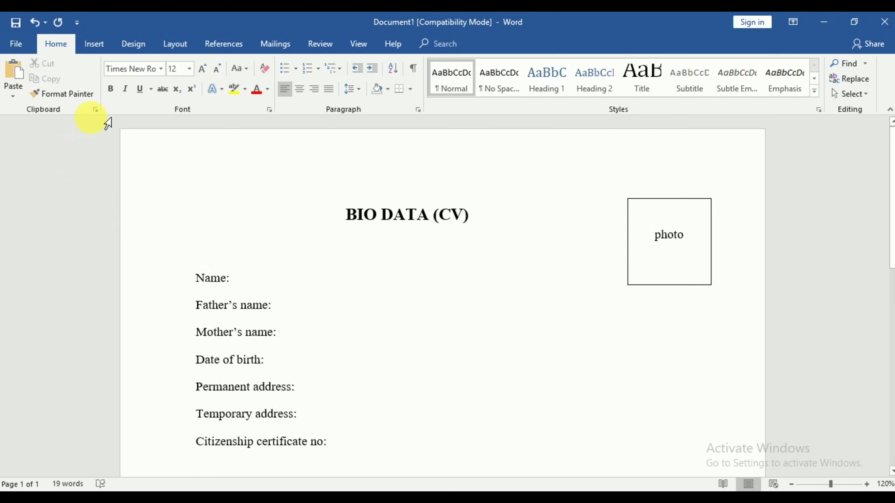
pyautogui.click(96, 110)
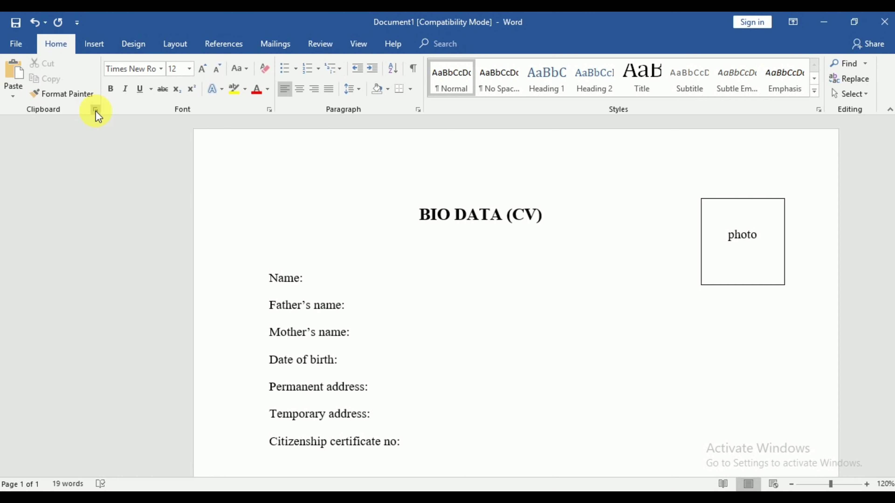
pyautogui.click(95, 110)
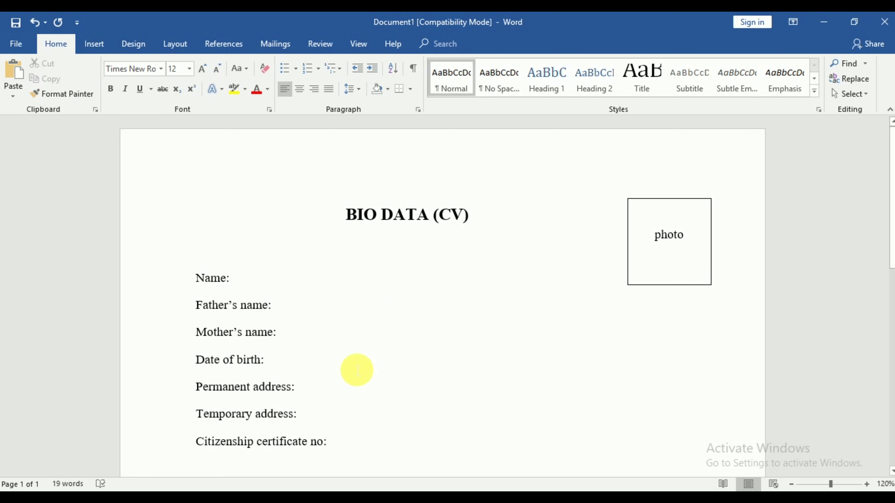
pyautogui.scroll(-3, 289, 402)
pyautogui.click(232, 373)
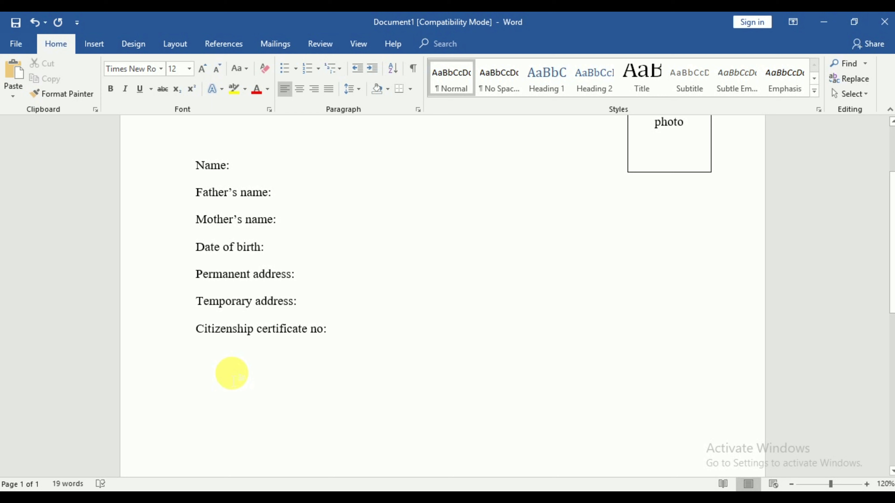
pyautogui.write('rel')
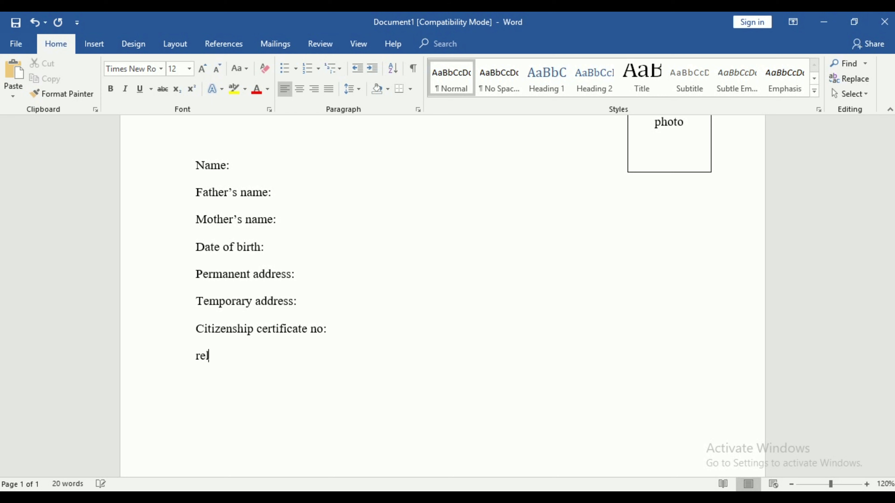
pyautogui.write('igion:')
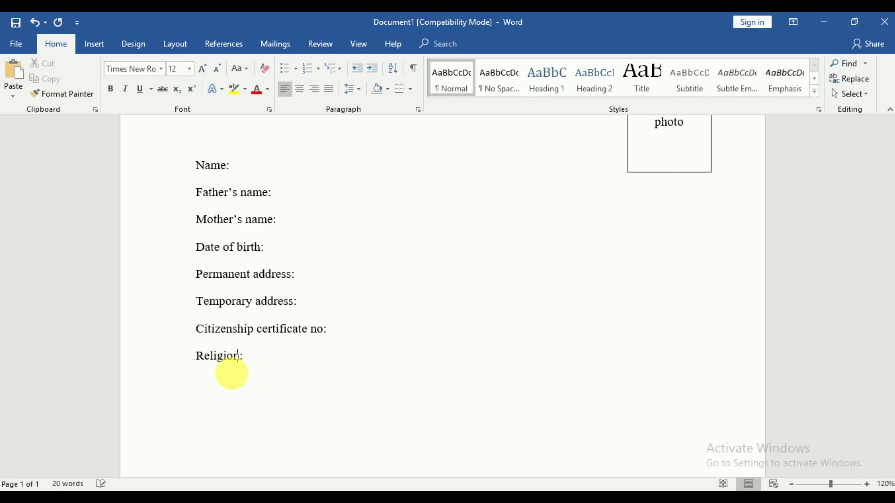
pyautogui.press('Return')
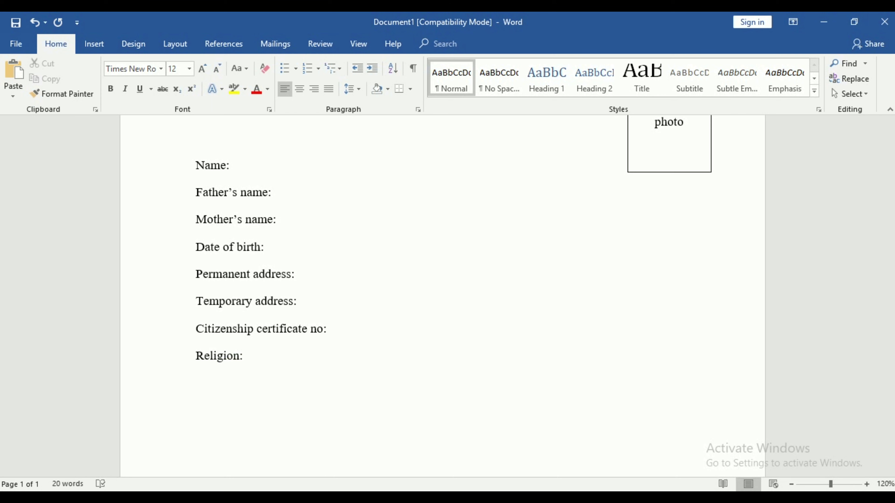
pyautogui.write('me')
pyautogui.write('rited st')
pyautogui.write('atus')
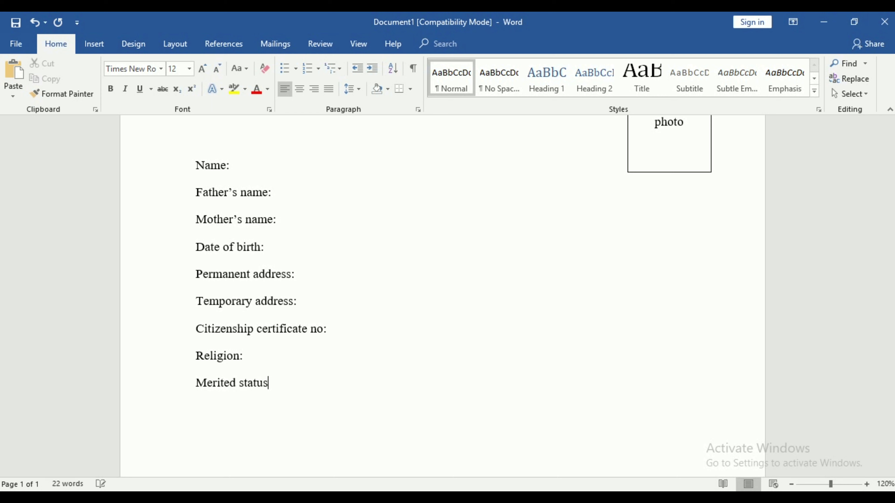
pyautogui.write(':')
pyautogui.press('Return')
pyautogui.scroll(-1, 222, 416)
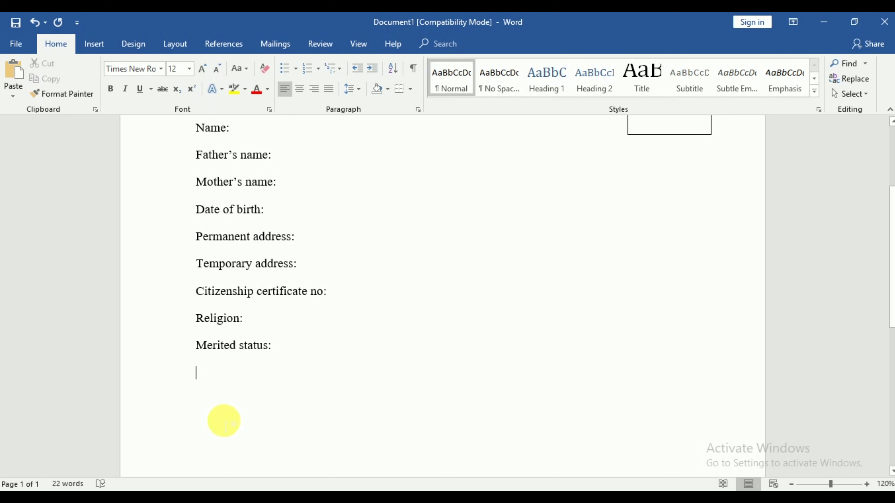
pyautogui.write('contact')
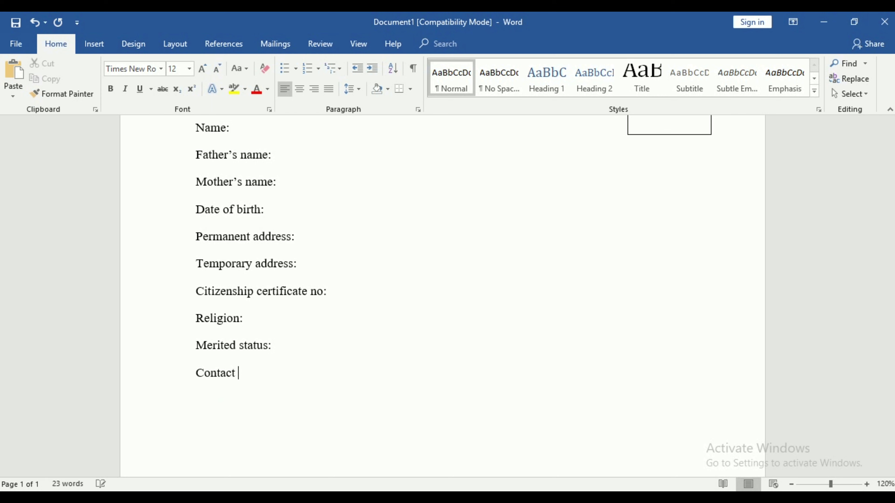
pyautogui.write(' no:')
pyautogui.press('Return')
# Step: Add the 'Email address:' label, fixing typos, and start an empty line below it
pyautogui.write('e')
pyautogui.write('maiu')
pyautogui.press('BackSpace')
pyautogui.write('l')
pyautogui.write(':')
pyautogui.scroll(-5, 220, 419)
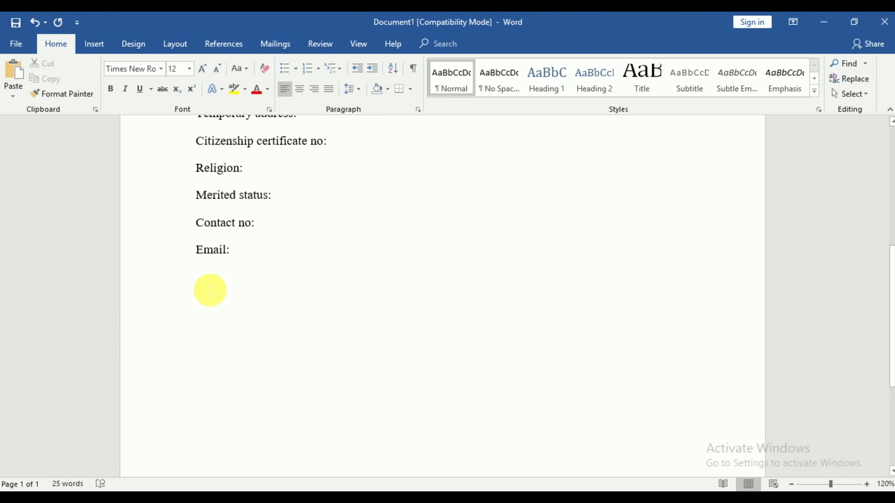
pyautogui.moveTo(210, 250)
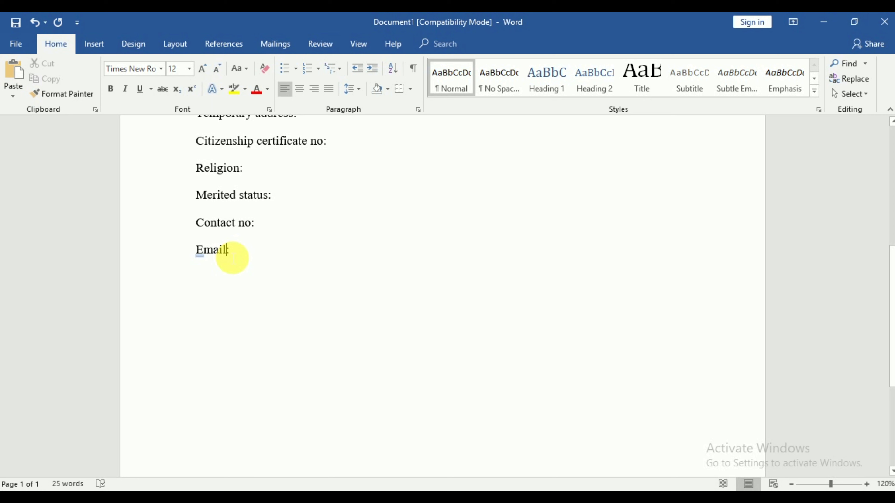
pyautogui.press('Delete')
pyautogui.write('addr')
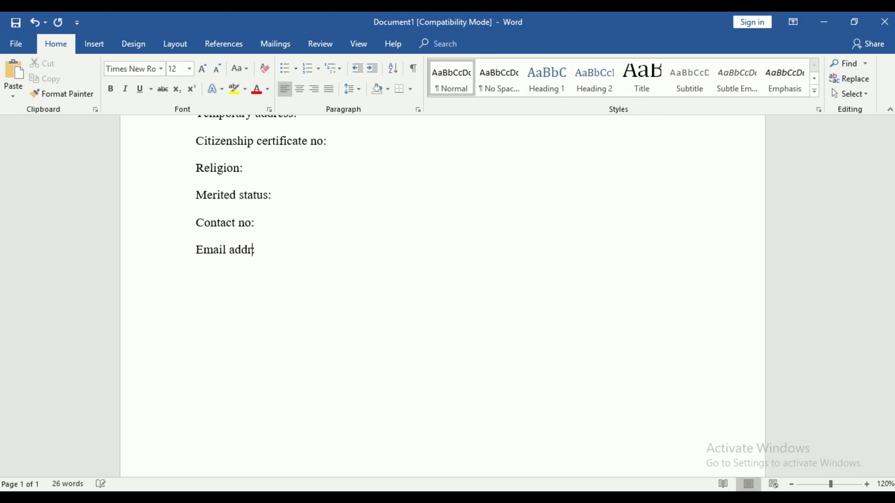
pyautogui.write('ess:')
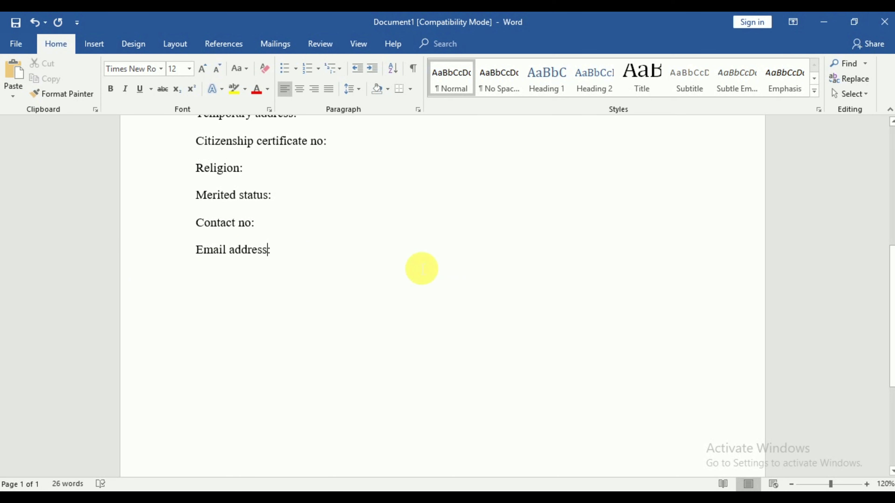
pyautogui.click(309, 264)
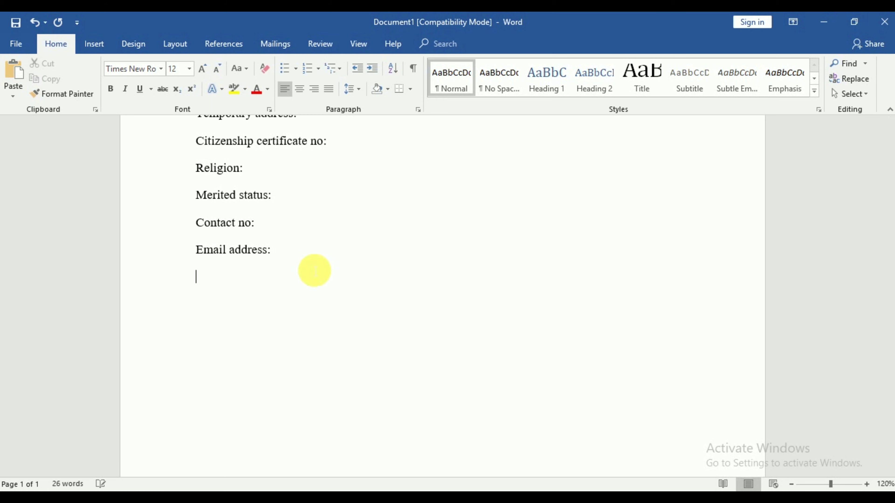
pyautogui.scroll(5, 315, 270)
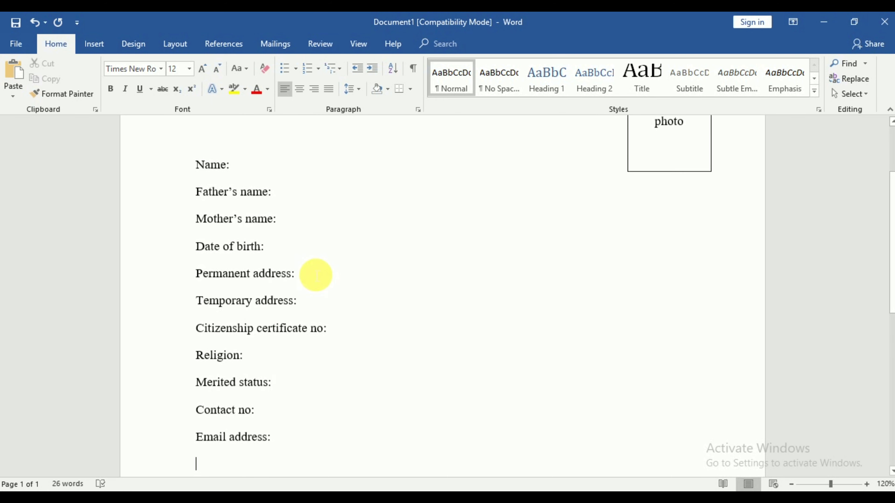
pyautogui.scroll(-2, 317, 276)
pyautogui.scroll(-1, 318, 276)
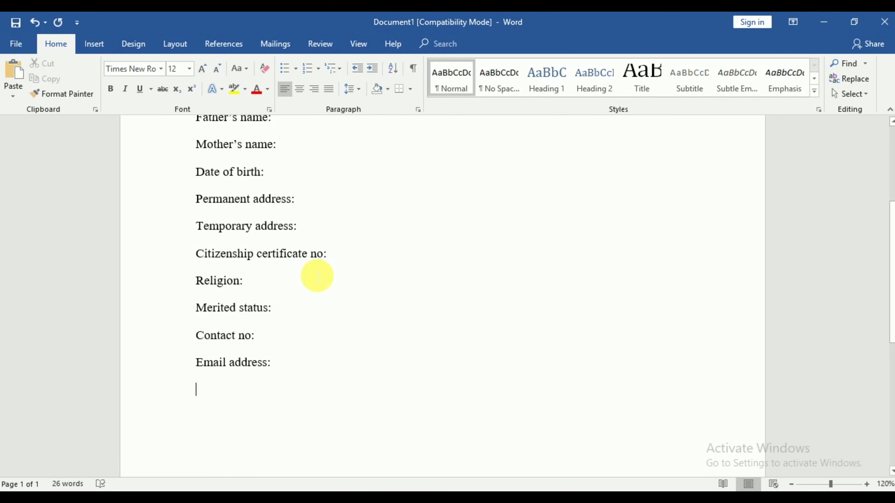
pyautogui.press('Return')
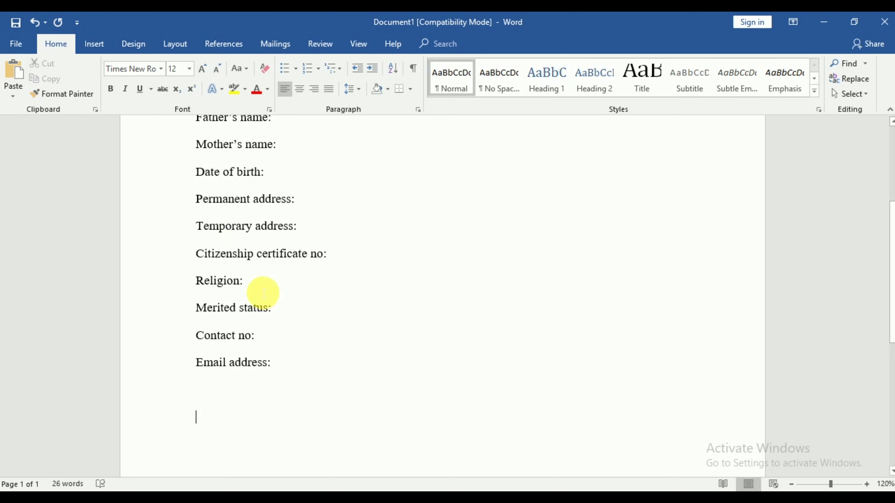
# Step: Insert a 'Gender:' line below Merited status and a 'Nationality:' line below Religion
pyautogui.click(288, 310)
pyautogui.press('Return')
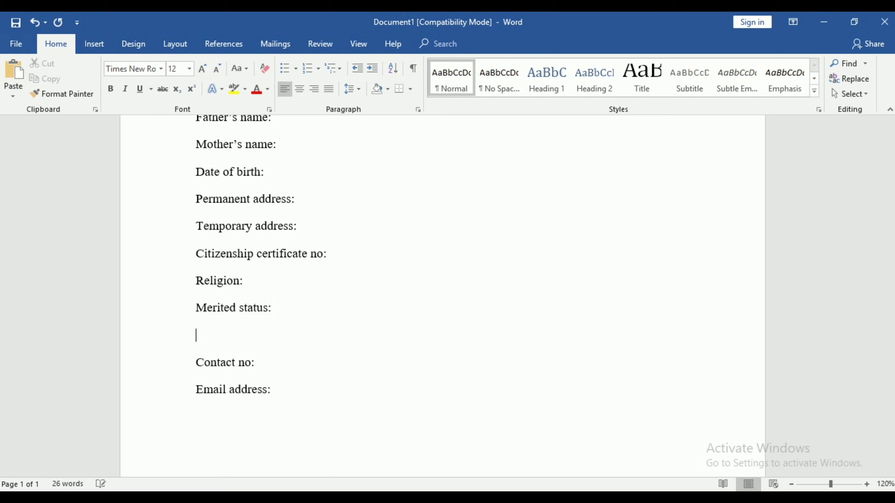
pyautogui.write('gender:')
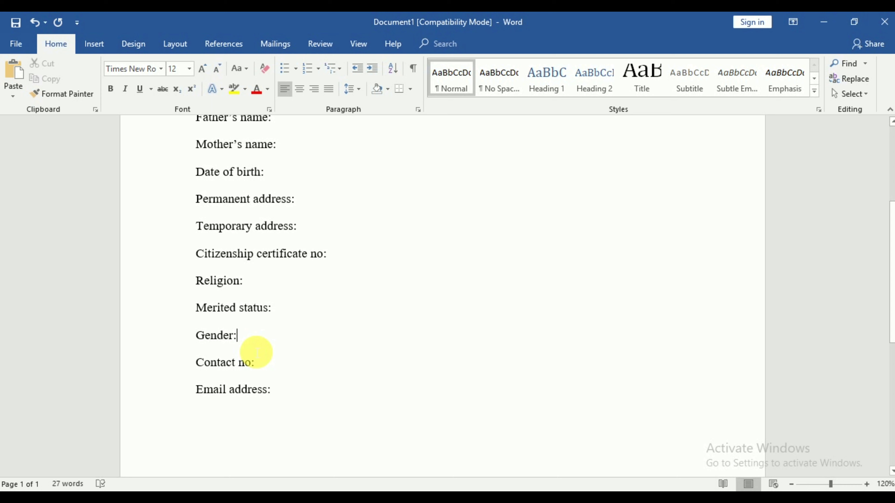
pyautogui.click(265, 293)
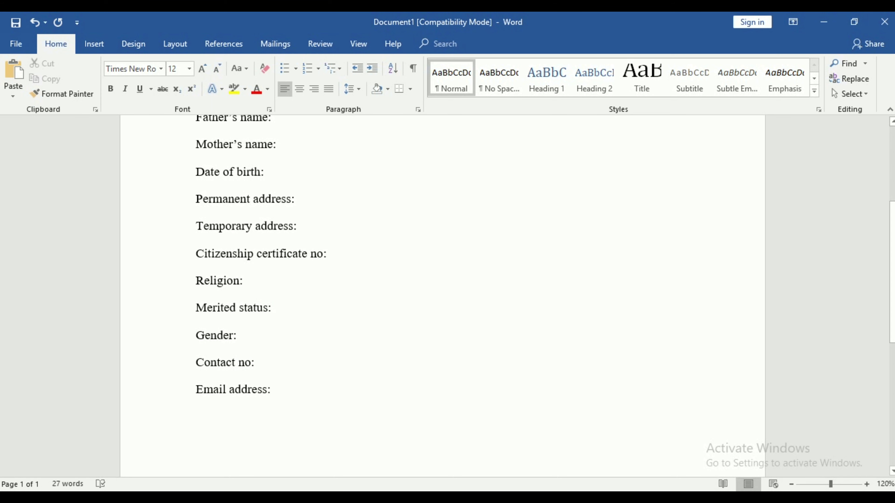
pyautogui.press('Return')
pyautogui.write('nat')
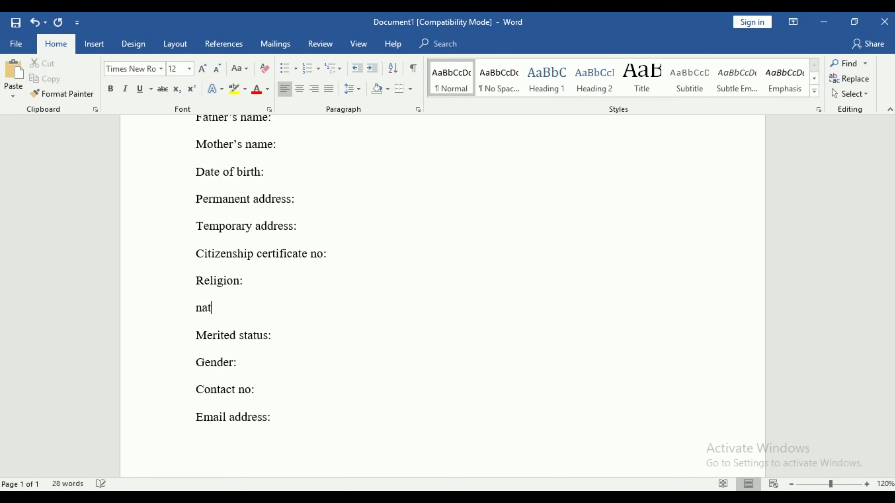
pyautogui.write('ionality')
pyautogui.write(':')
pyautogui.click(264, 294)
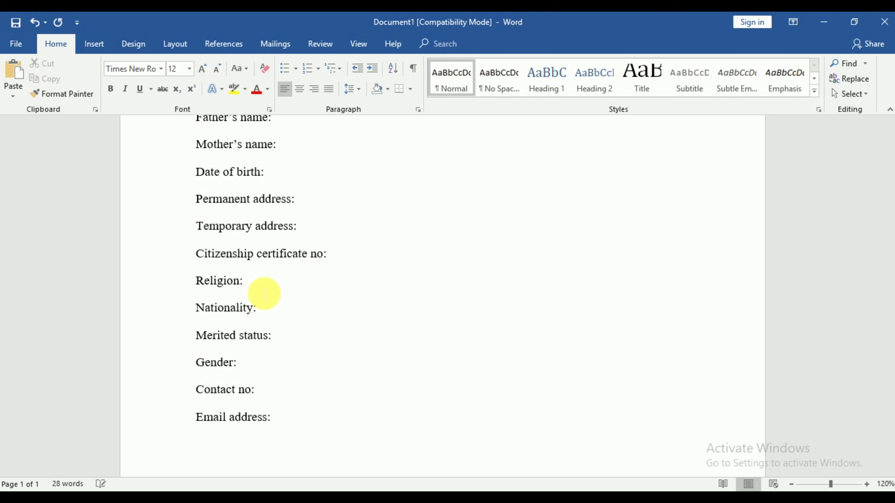
pyautogui.scroll(-3, 218, 363)
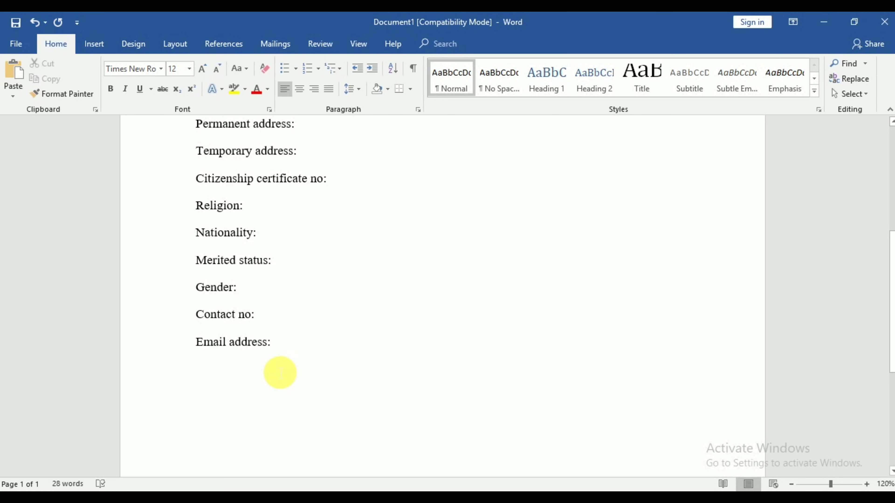
pyautogui.scroll(4, 240, 368)
pyautogui.scroll(2, 242, 376)
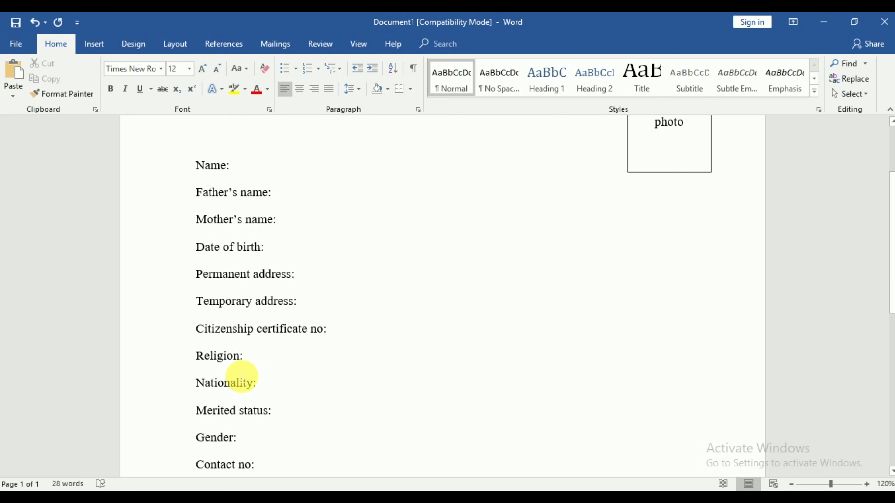
pyautogui.scroll(3, 242, 376)
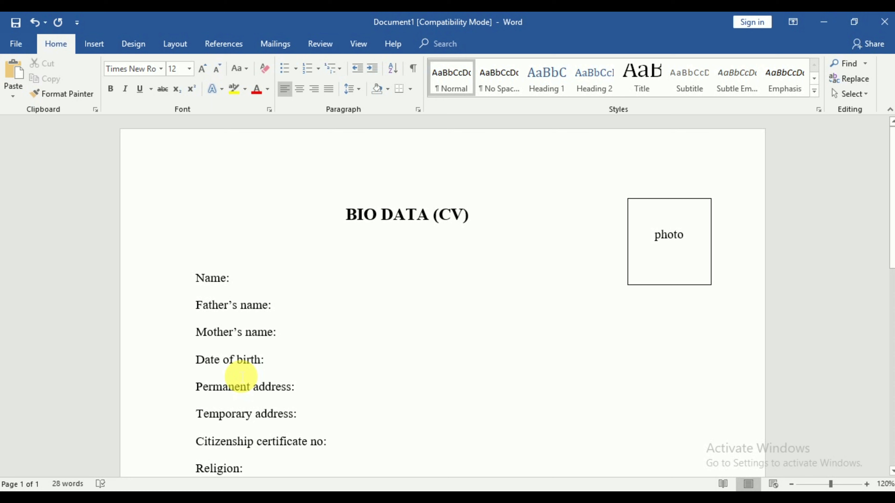
pyautogui.scroll(-1, 242, 376)
pyautogui.scroll(-3, 239, 376)
pyautogui.scroll(-4, 240, 376)
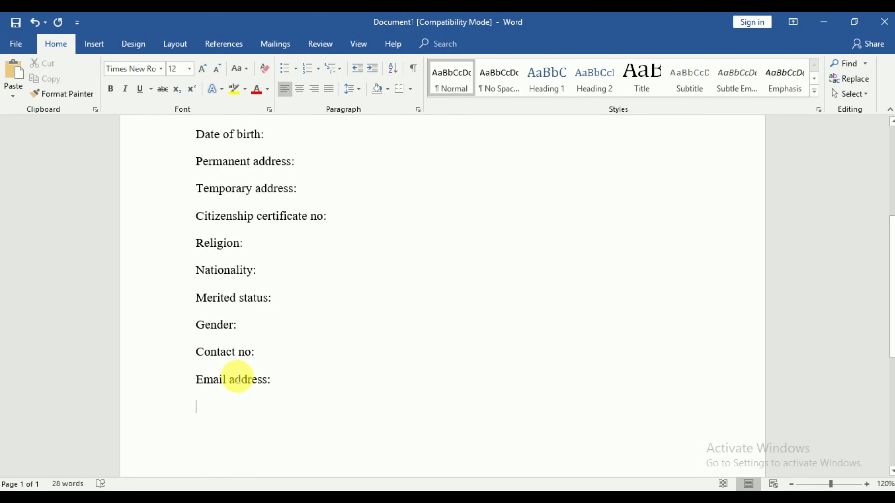
pyautogui.scroll(-1, 269, 372)
pyautogui.scroll(-2, 232, 372)
pyautogui.scroll(-3, 225, 372)
pyautogui.scroll(-1, 224, 373)
# Step: Leave a blank line after Email address, then type 'Education qualification:' with a new line below
pyautogui.press('Return')
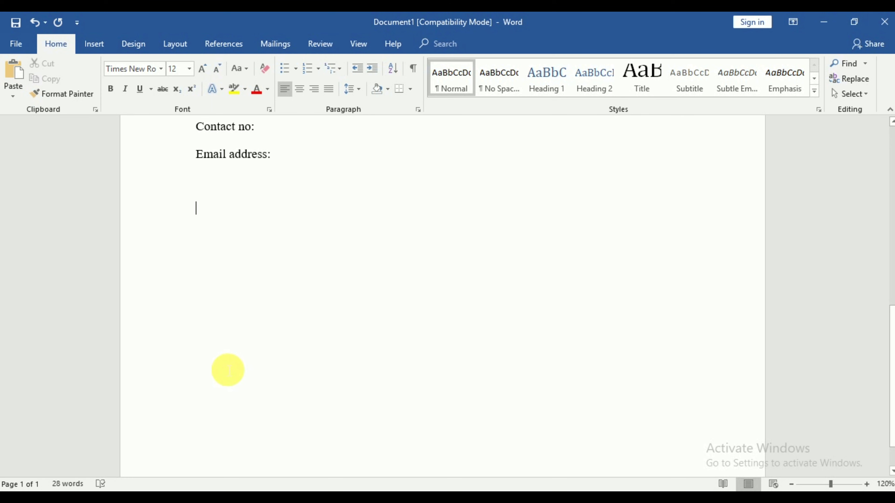
pyautogui.write('education qualificatiopn')
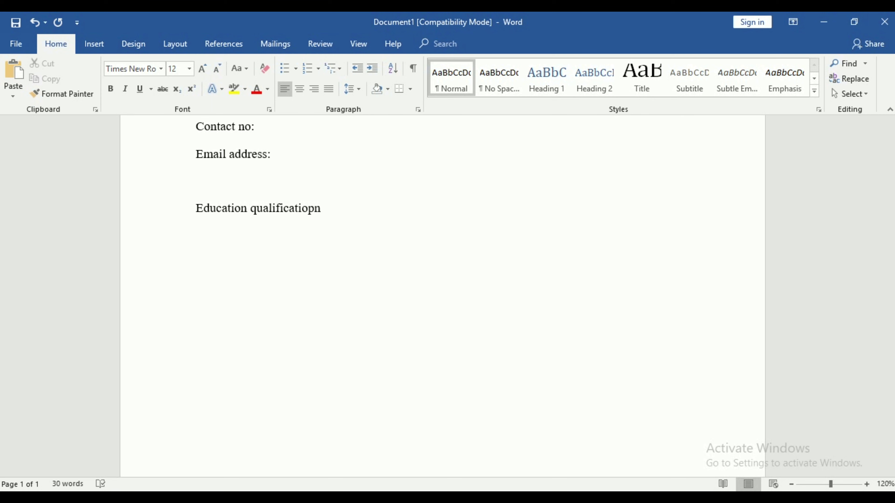
pyautogui.press('BackSpace')
pyautogui.press('BackSpace')
pyautogui.write('n')
pyautogui.write(':')
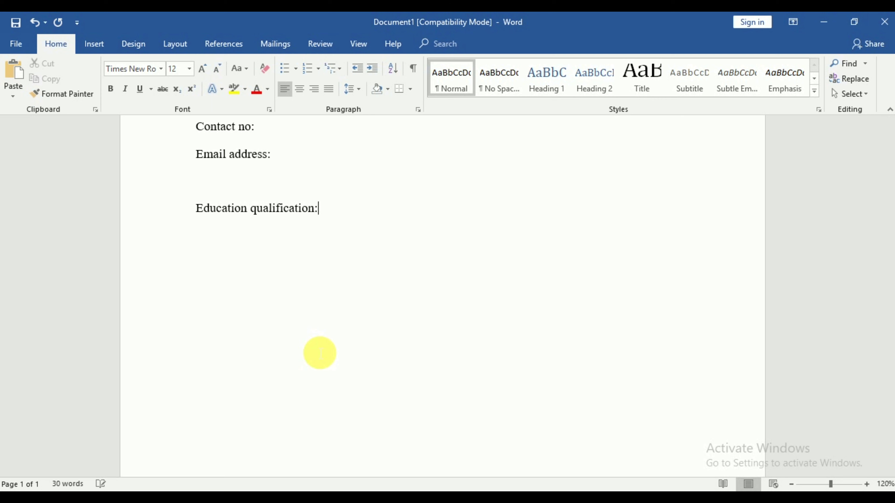
pyautogui.press('Return')
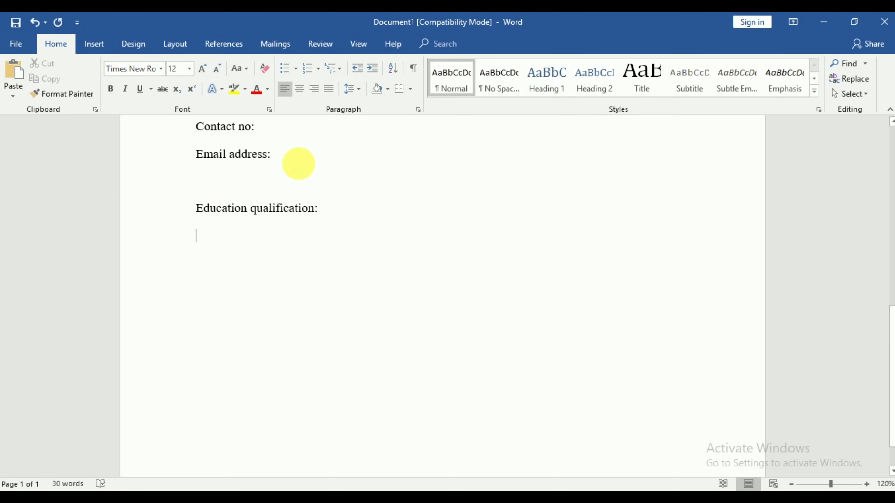
pyautogui.click(87, 46)
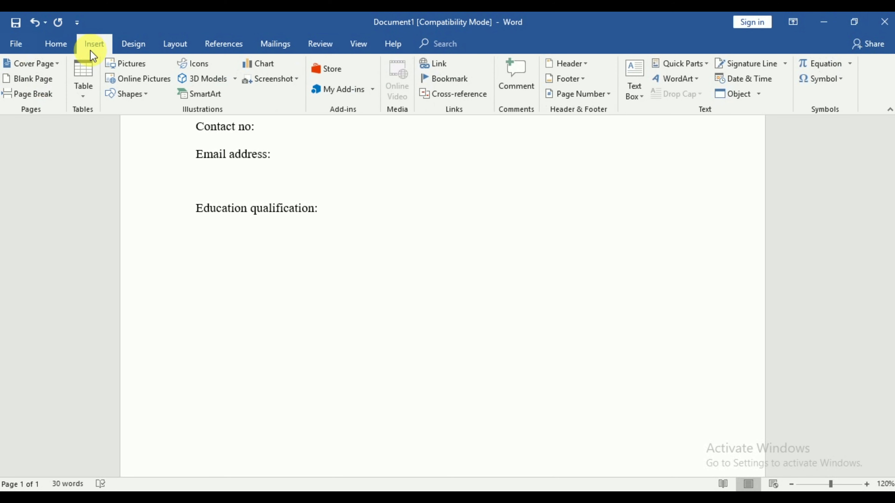
# Step: Insert a 5-column, 1-row table and type 'S.N.' in its first cell
pyautogui.click(89, 84)
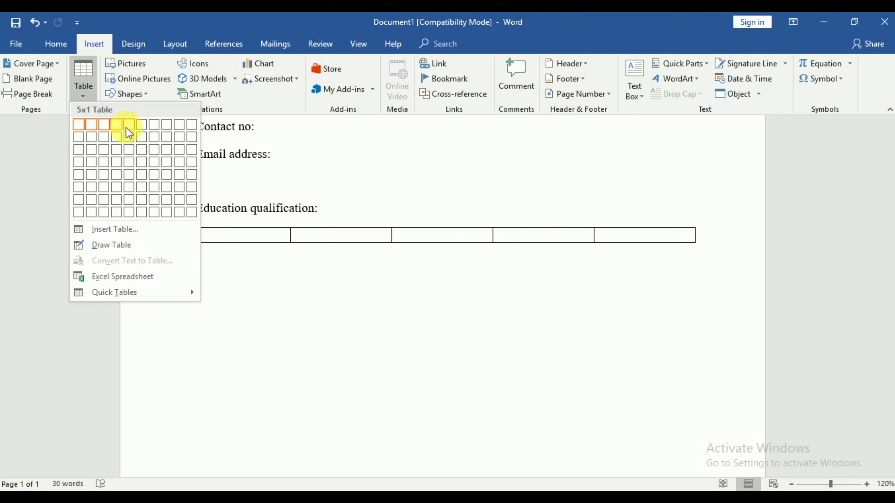
pyautogui.click(129, 133)
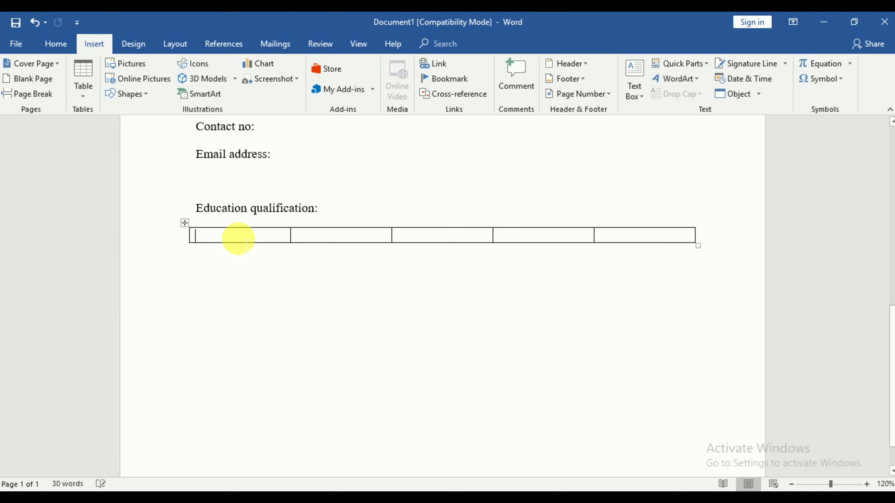
pyautogui.write('S>')
pyautogui.press('BackSpace')
pyautogui.write('.N.')
pyautogui.click(342, 242)
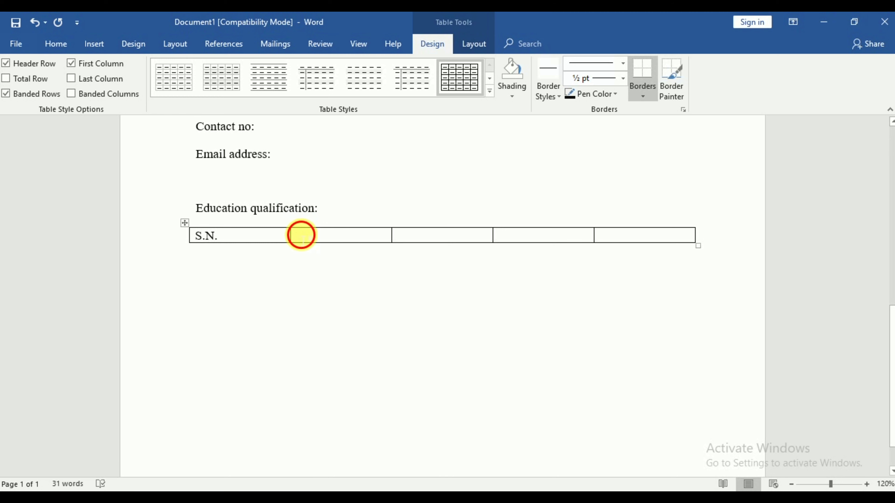
# Step: Type 'Institute' and 'Level' into the second and third header cells
pyautogui.click(302, 236)
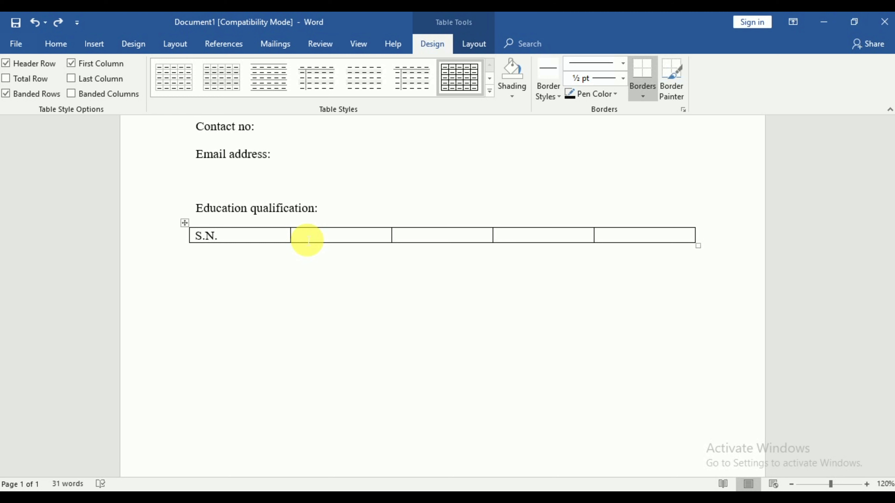
pyautogui.write('Institu')
pyautogui.write('te')
pyautogui.click(420, 236)
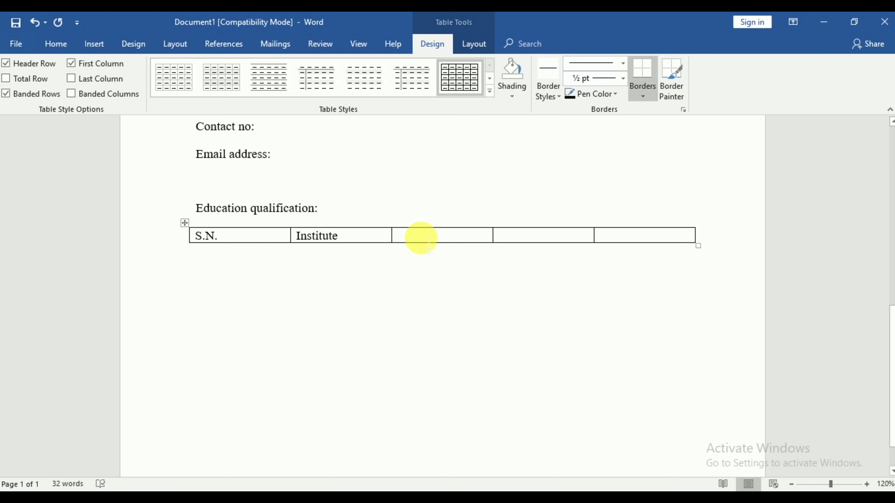
pyautogui.write('Level')
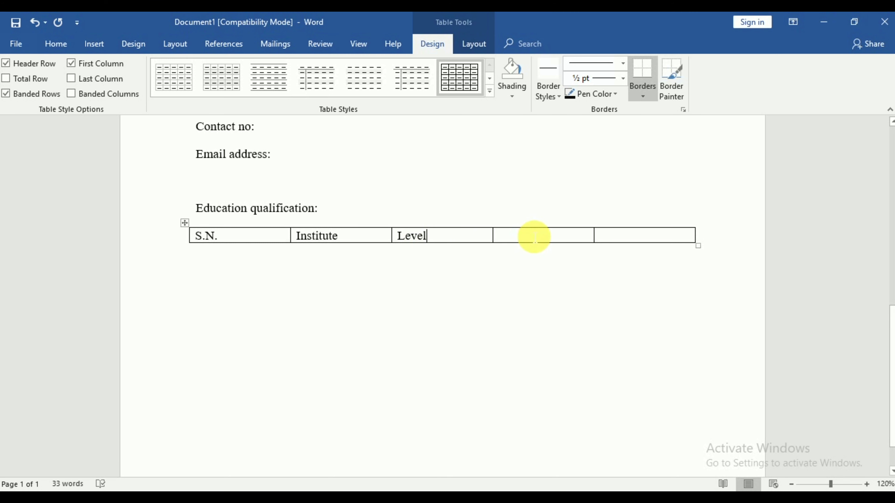
# Step: Fill the last two header cells with 'Grade' and 'Passed year'
pyautogui.click(531, 237)
pyautogui.write('g')
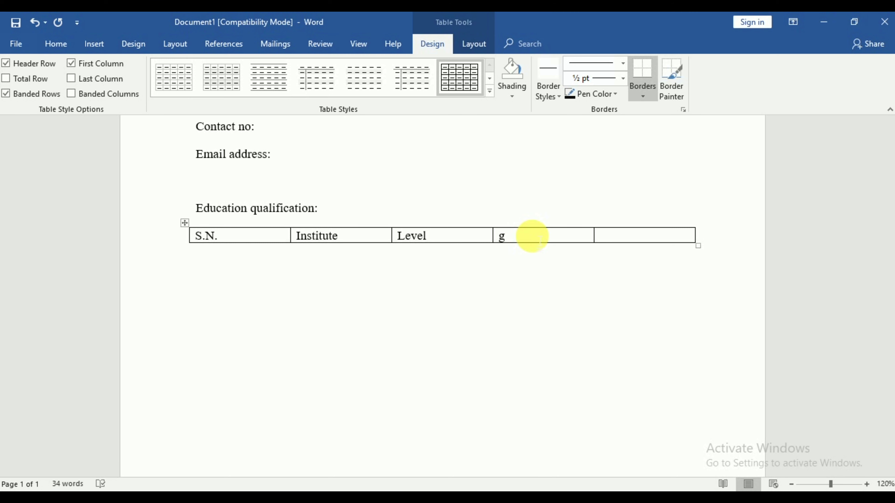
pyautogui.write('rad')
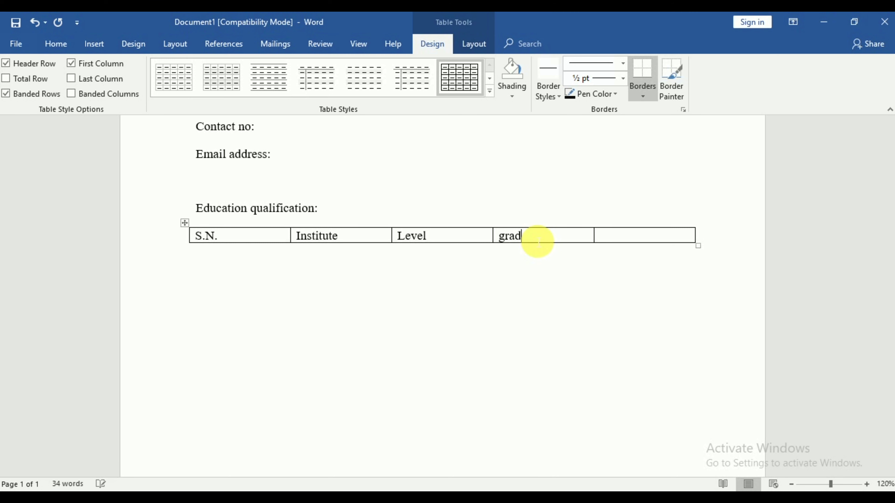
pyautogui.write('e')
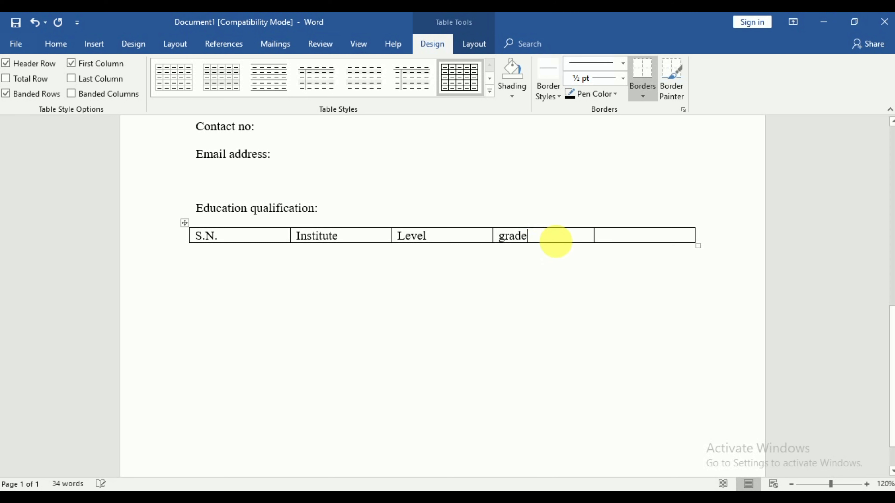
pyautogui.press('Tab')
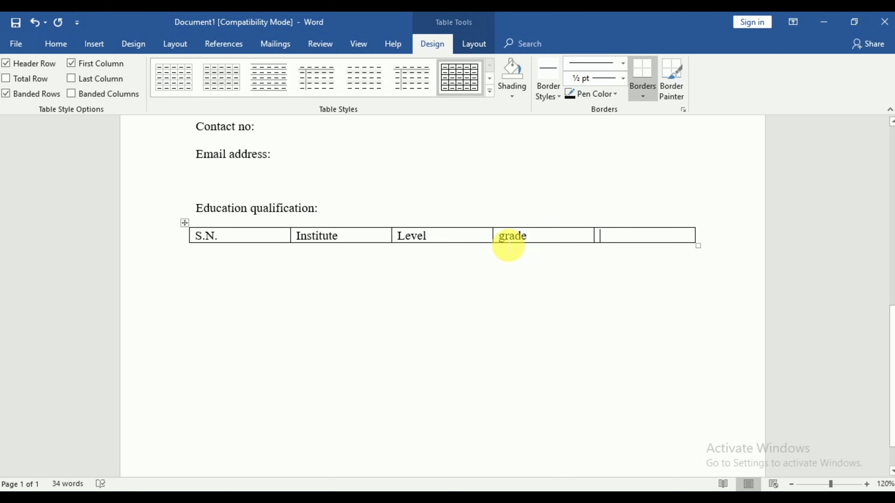
pyautogui.press('BackSpace')
pyautogui.write('G')
pyautogui.press('BackSpace')
pyautogui.write('G')
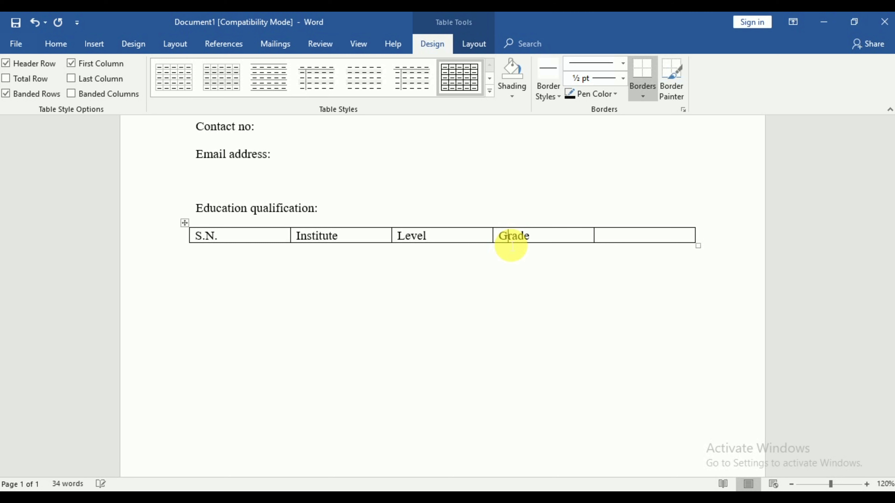
pyautogui.click(630, 237)
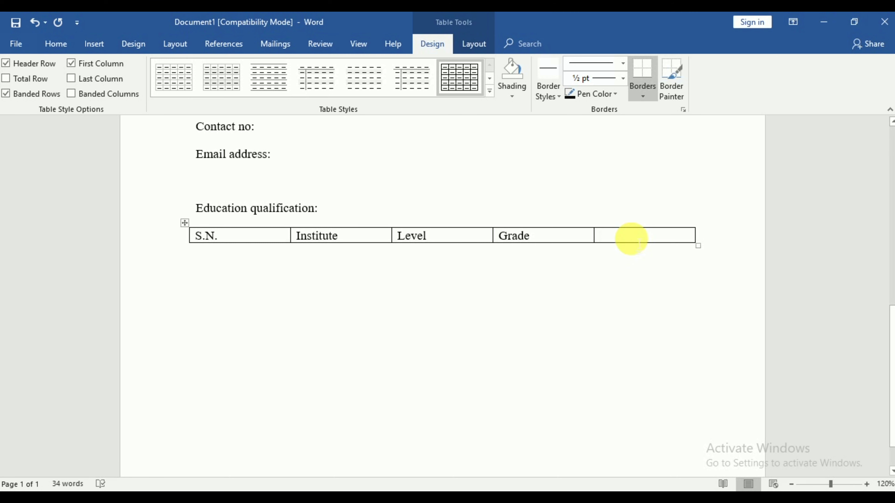
pyautogui.click(633, 243)
pyautogui.write('passed')
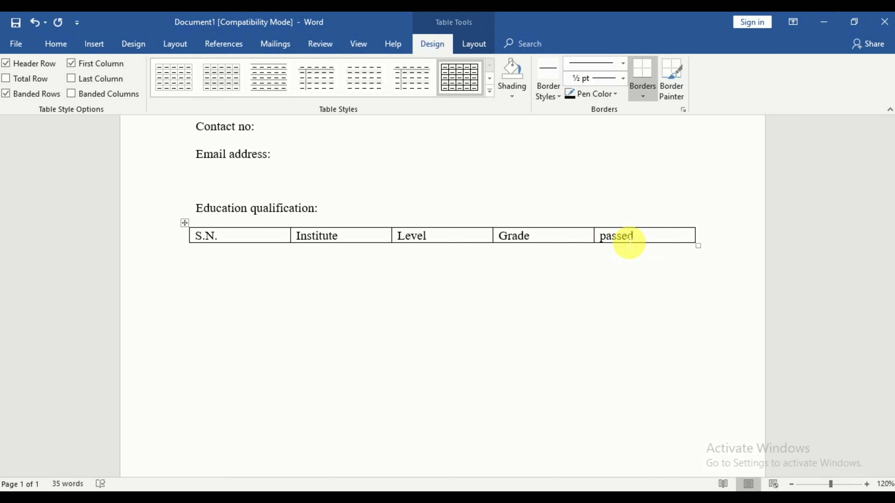
pyautogui.write(' year')
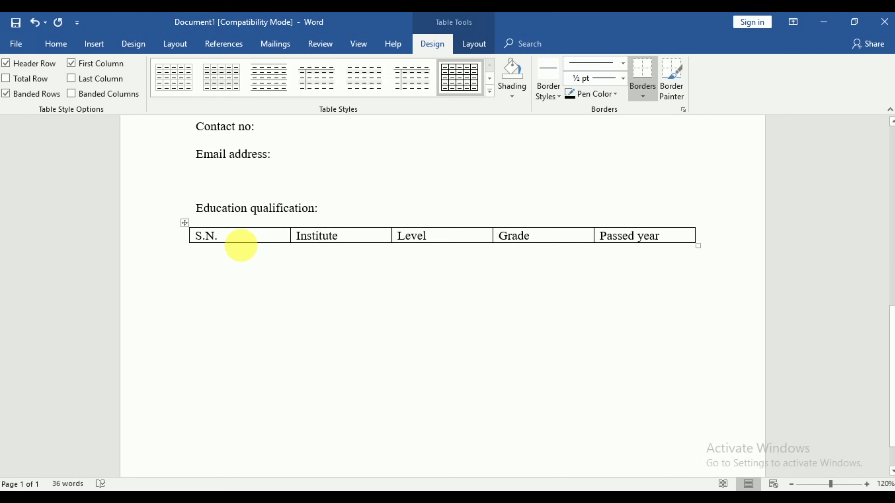
pyautogui.click(336, 283)
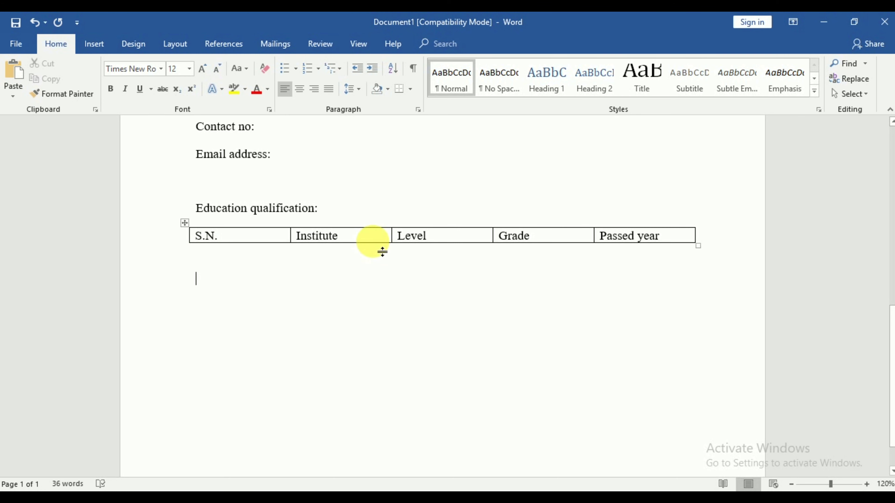
# Step: Stretch the table down and draw two row lines with Draw Table, making two empty rows
pyautogui.moveTo(372, 242); pyautogui.dragTo(362, 326)
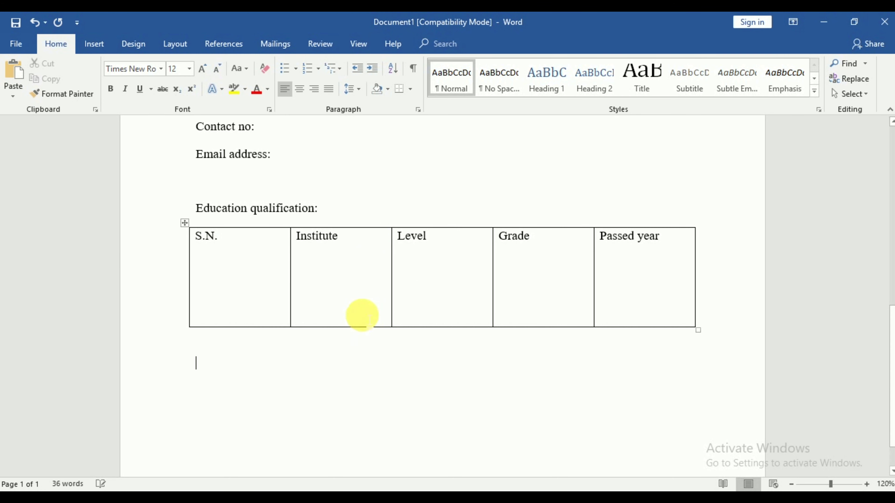
pyautogui.click(88, 50)
pyautogui.click(80, 97)
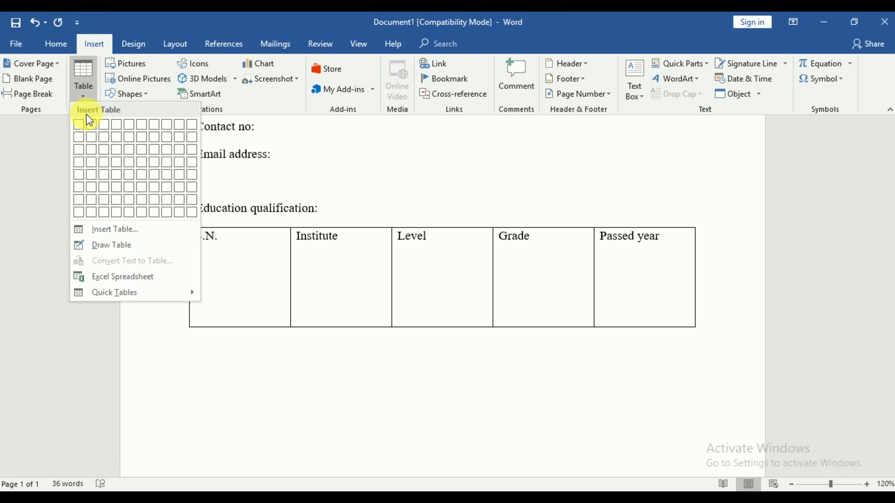
pyautogui.click(100, 245)
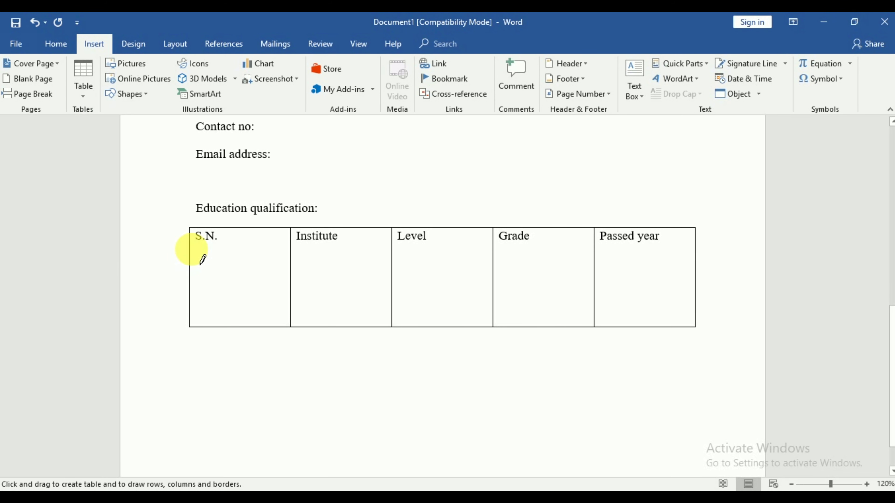
pyautogui.moveTo(192, 252); pyautogui.dragTo(695, 251)
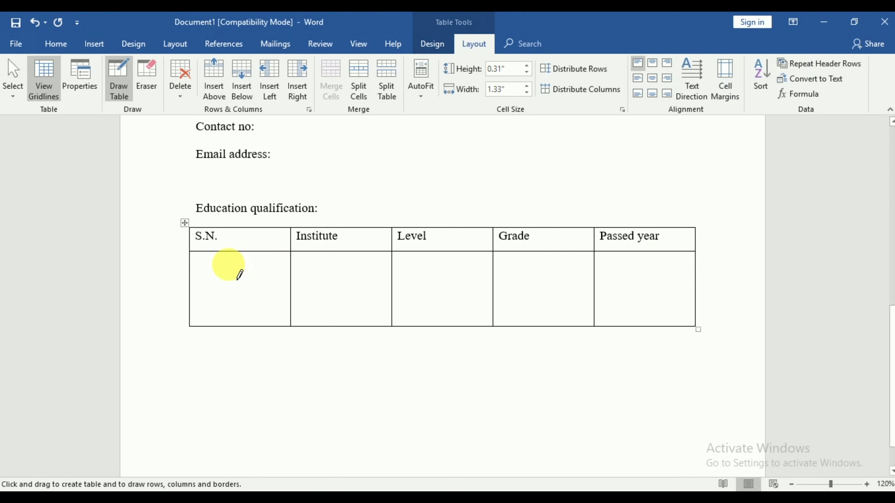
pyautogui.moveTo(198, 287); pyautogui.dragTo(675, 286)
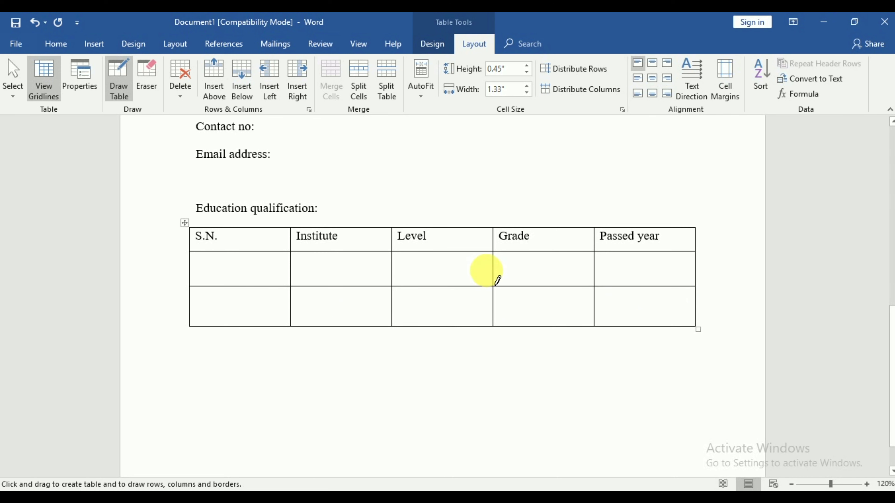
pyautogui.press('Escape')
pyautogui.moveTo(486, 336); pyautogui.dragTo(483, 332)
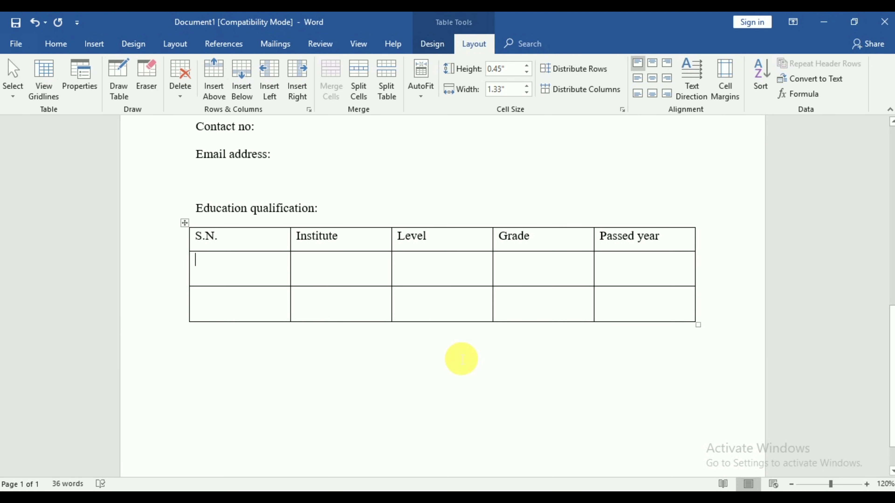
# Step: Bold the header row labels S.N., Institute, Level, Grade and Passed year
pyautogui.click(201, 247)
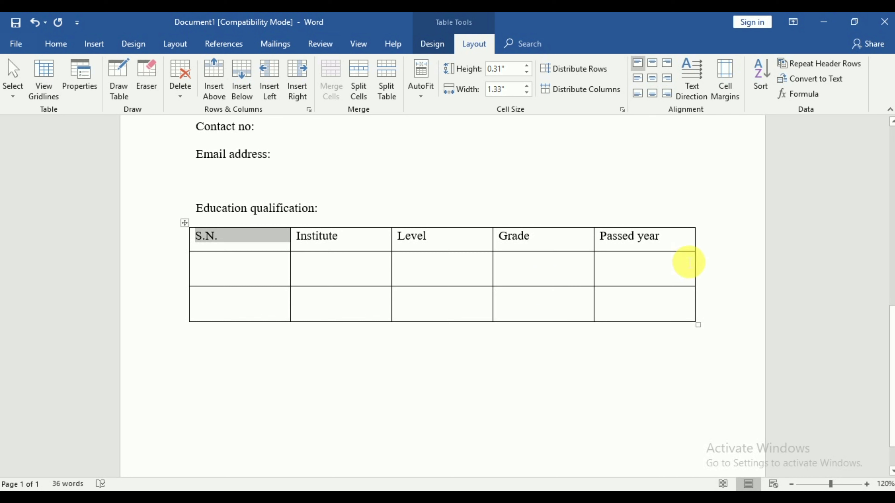
pyautogui.click(678, 238)
pyautogui.moveTo(677, 239); pyautogui.dragTo(211, 243)
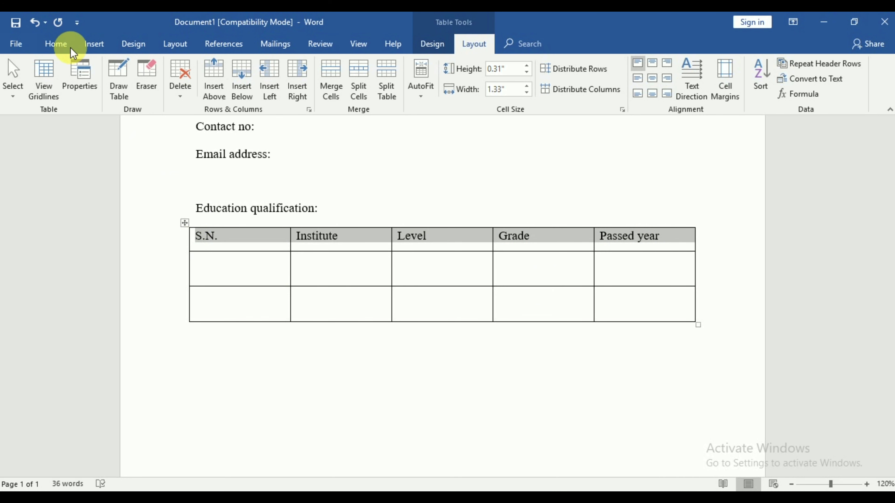
pyautogui.click(49, 50)
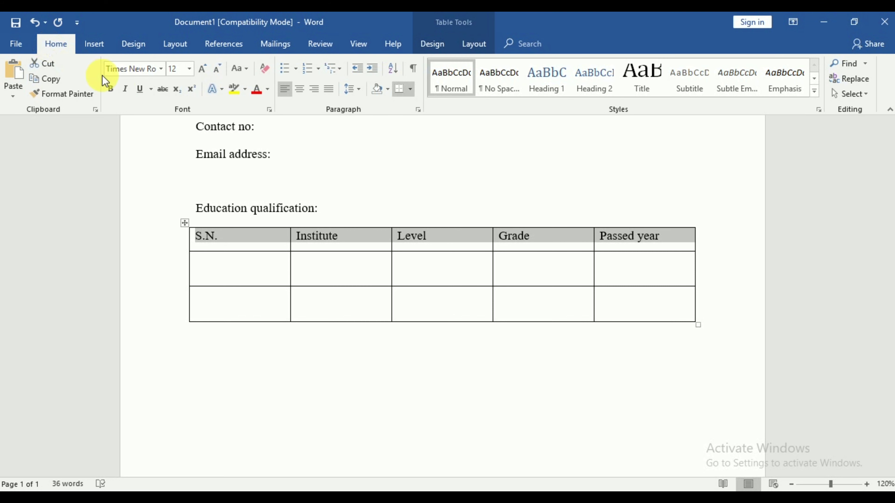
pyautogui.click(110, 89)
pyautogui.click(435, 376)
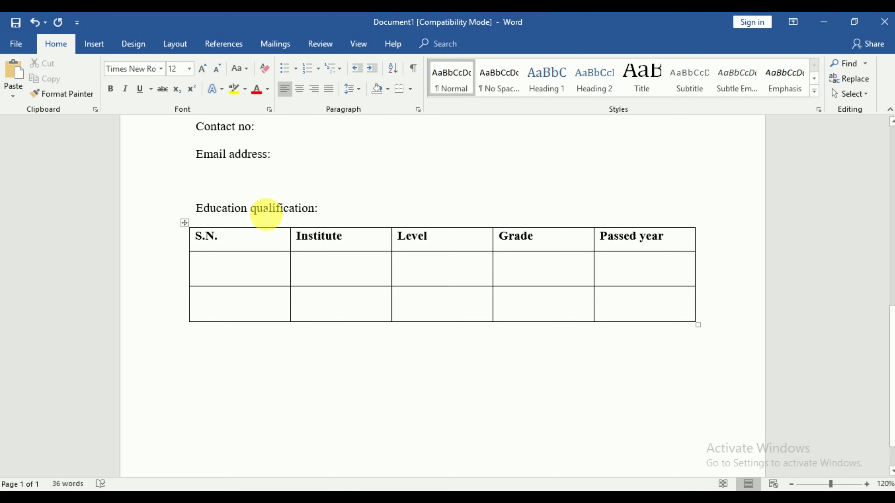
# Step: Type 'Working experience:' and 'Computer knowledge:' on separate lines below the education table
pyautogui.write('working exper')
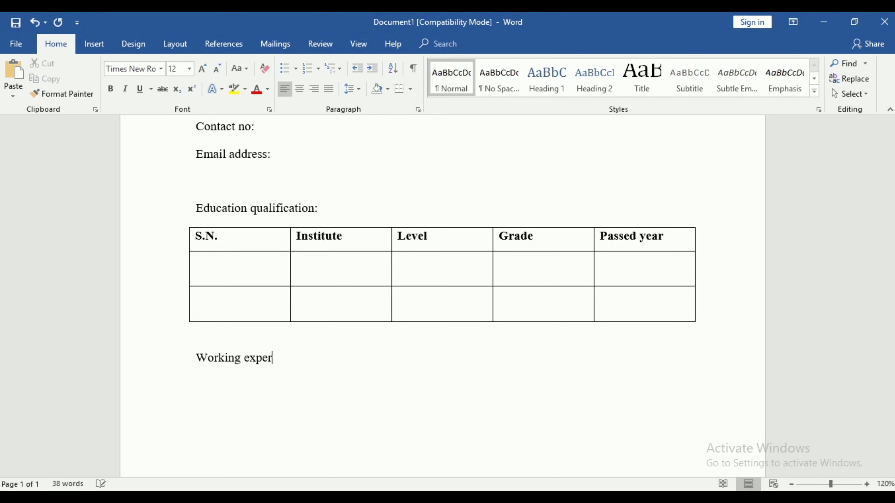
pyautogui.write('ience')
pyautogui.write(':')
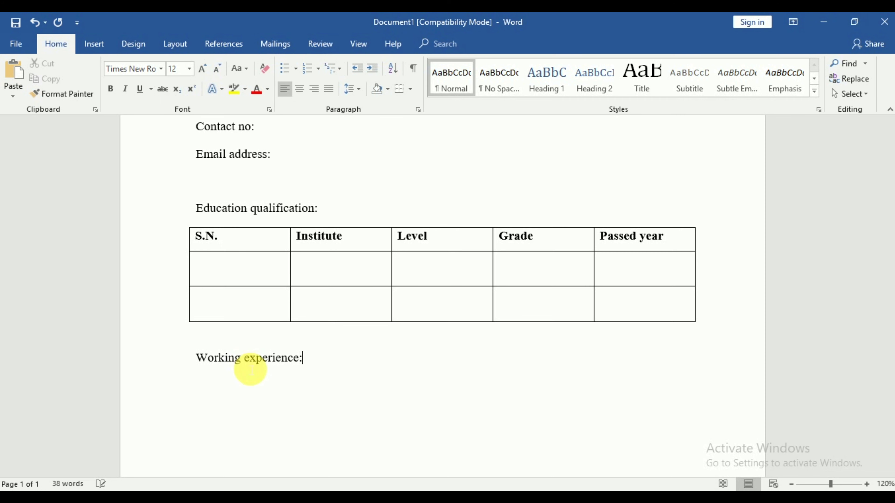
pyautogui.scroll(-1, 368, 420)
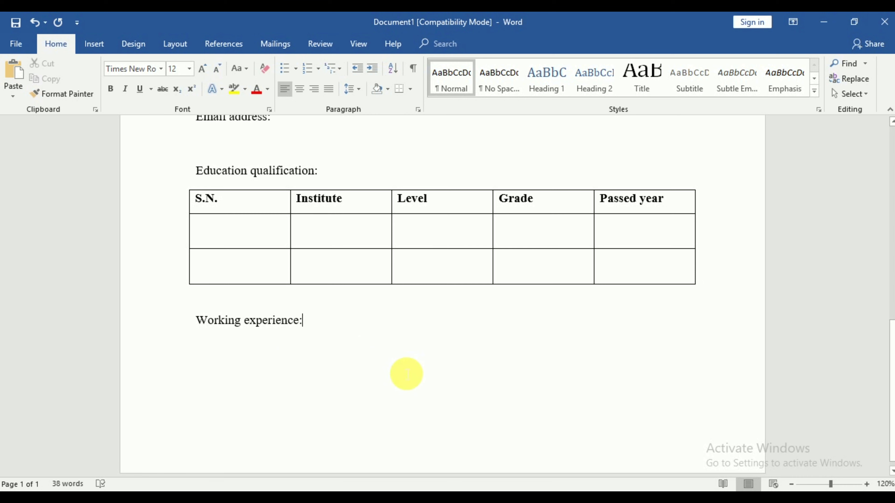
pyautogui.press('Return')
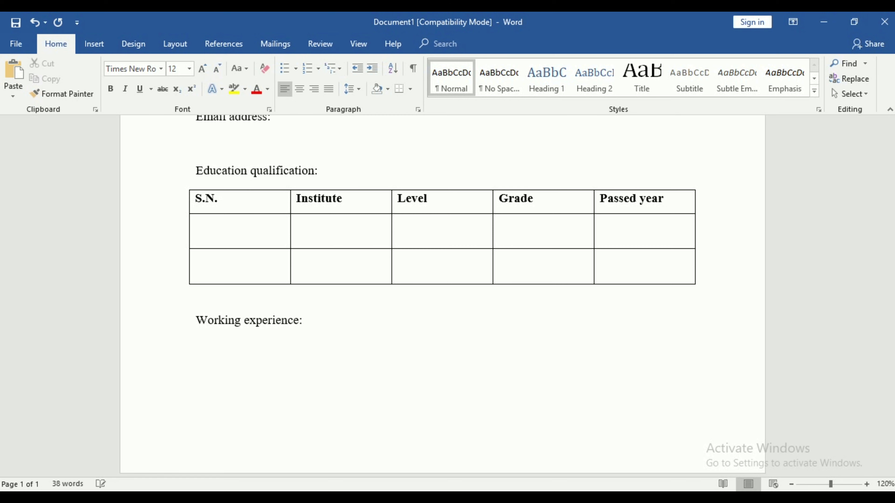
pyautogui.write('computer ')
pyautogui.write('knowledge')
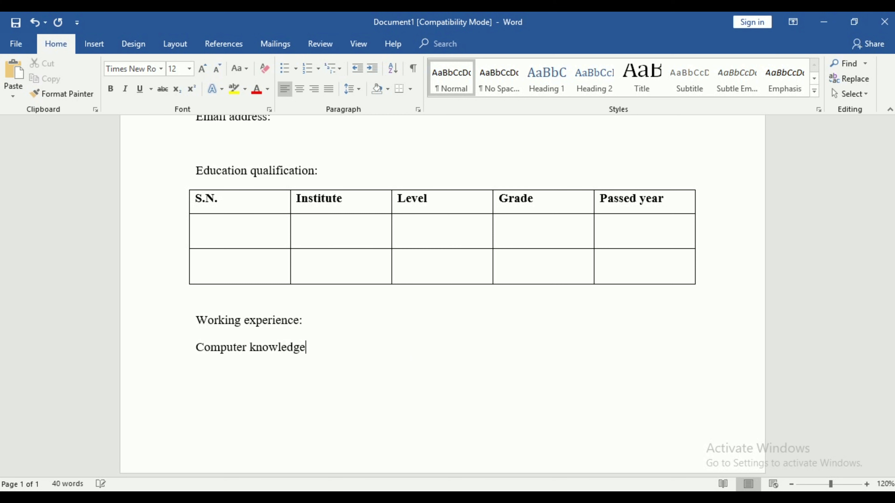
pyautogui.write(':')
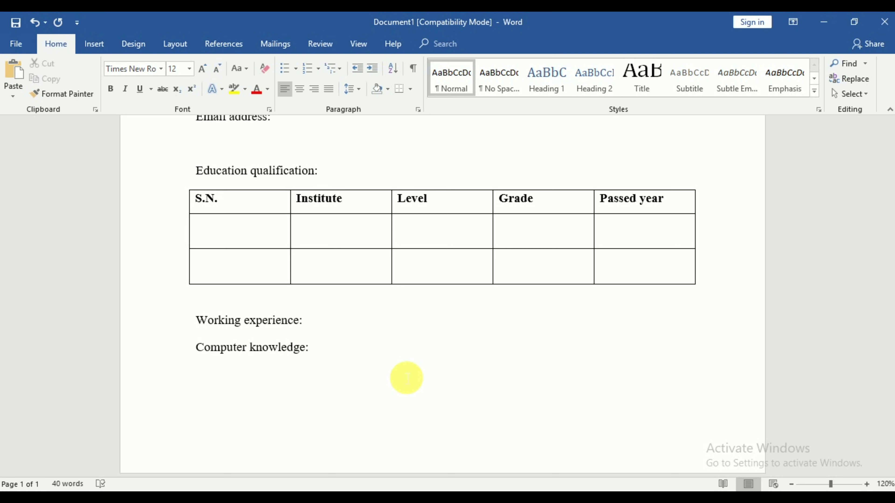
pyautogui.scroll(5, 378, 365)
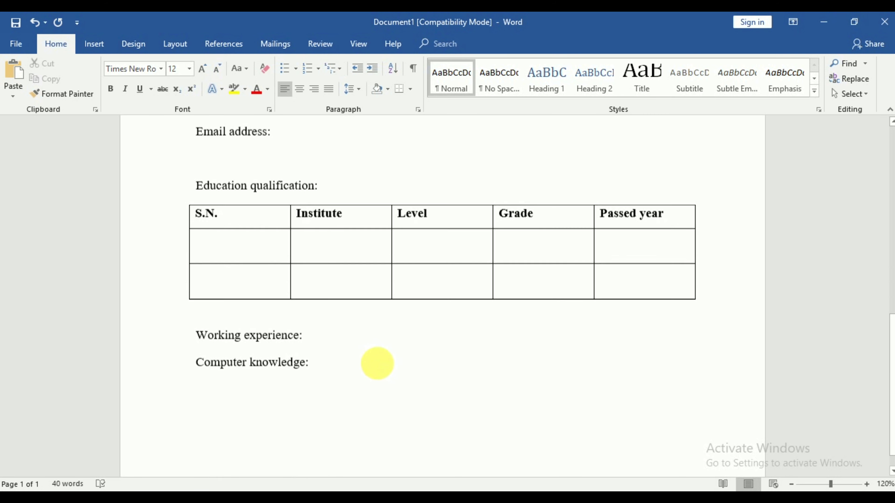
pyautogui.scroll(5, 382, 368)
pyautogui.scroll(-5, 384, 369)
pyautogui.scroll(-5, 383, 370)
pyautogui.scroll(-1, 383, 368)
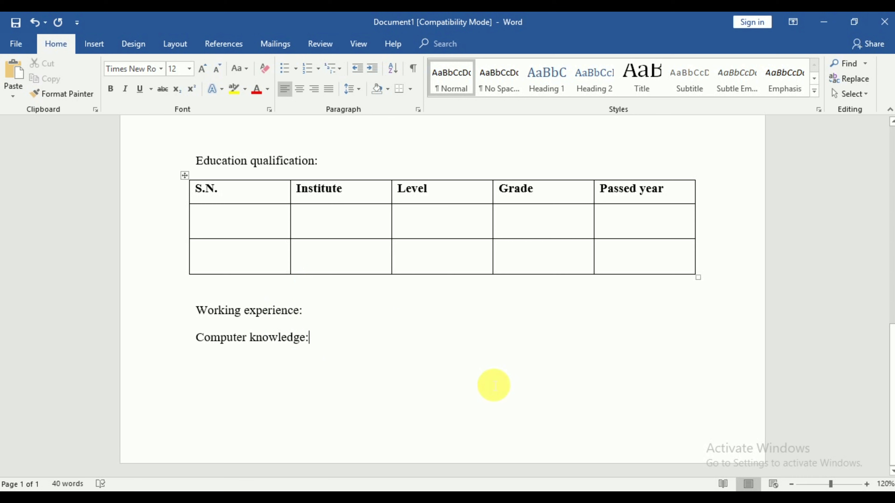
pyautogui.doubleClick(594, 370)
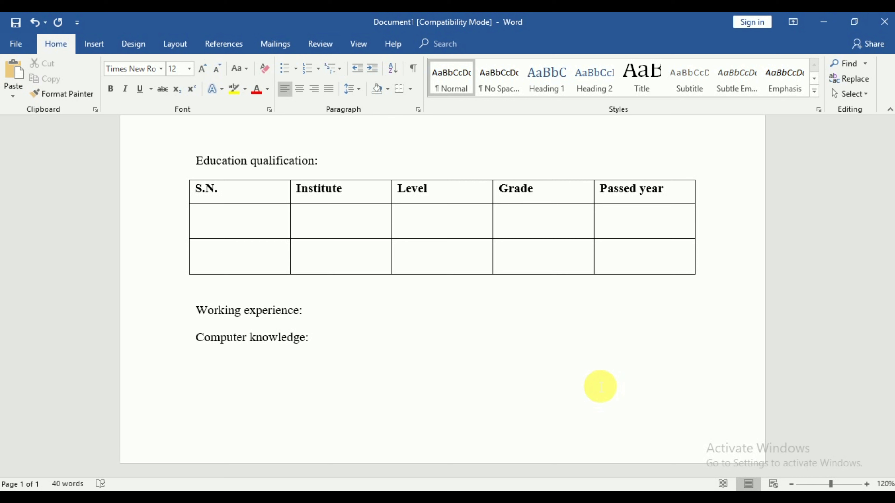
pyautogui.write('Si')
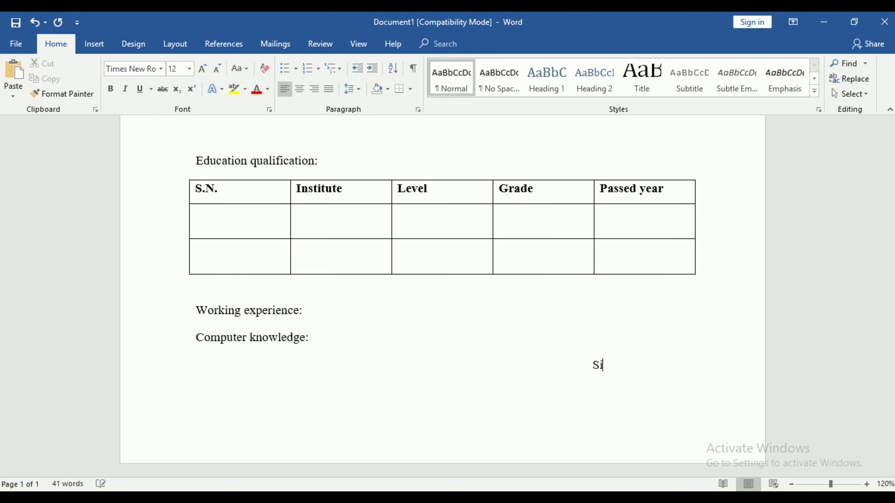
pyautogui.write('gn')
pyautogui.write('ature')
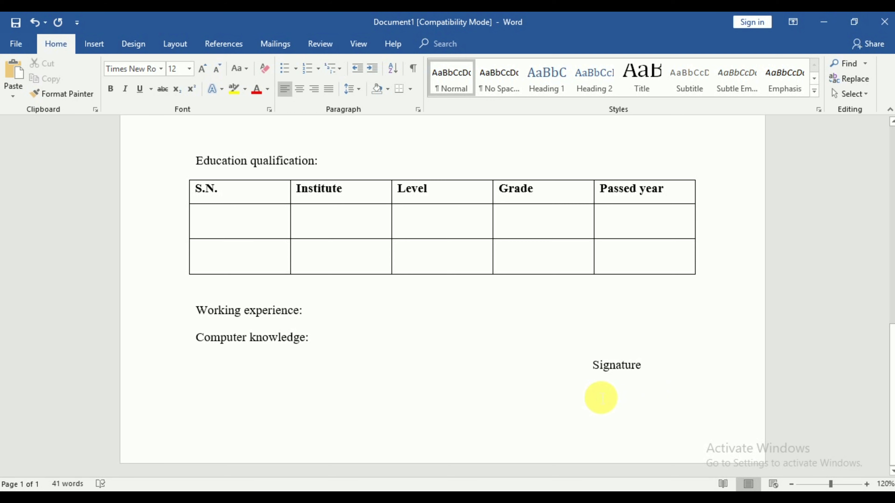
pyautogui.doubleClick(590, 397)
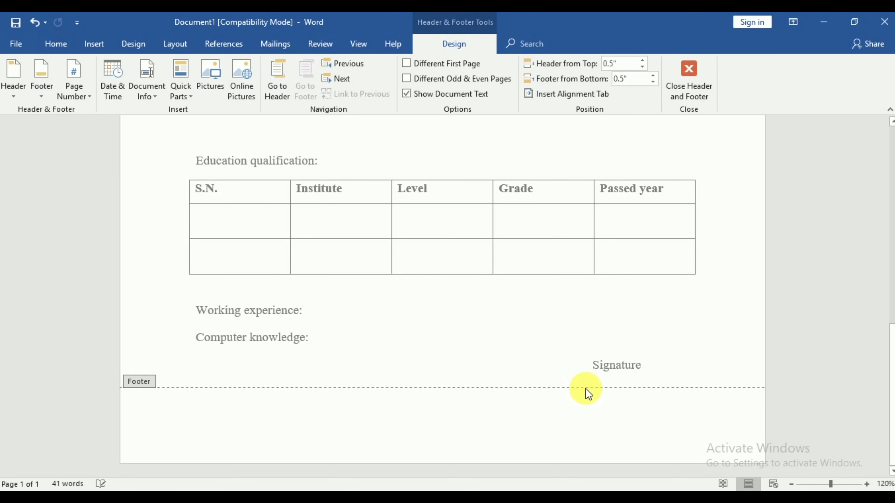
pyautogui.doubleClick(587, 349)
pyautogui.click(588, 347)
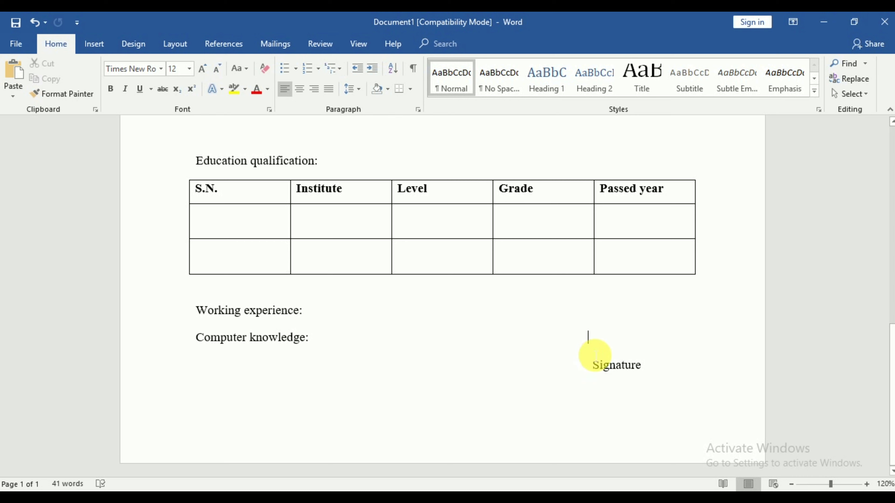
pyautogui.write('.')
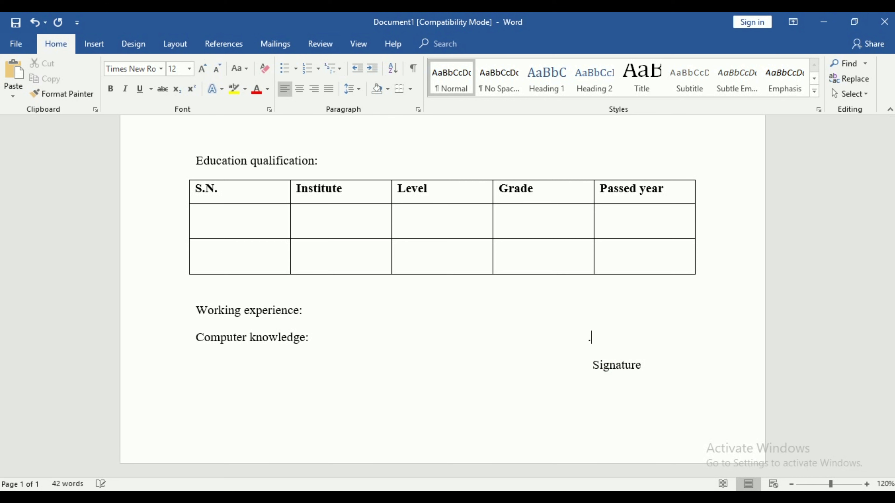
pyautogui.write('..........................')
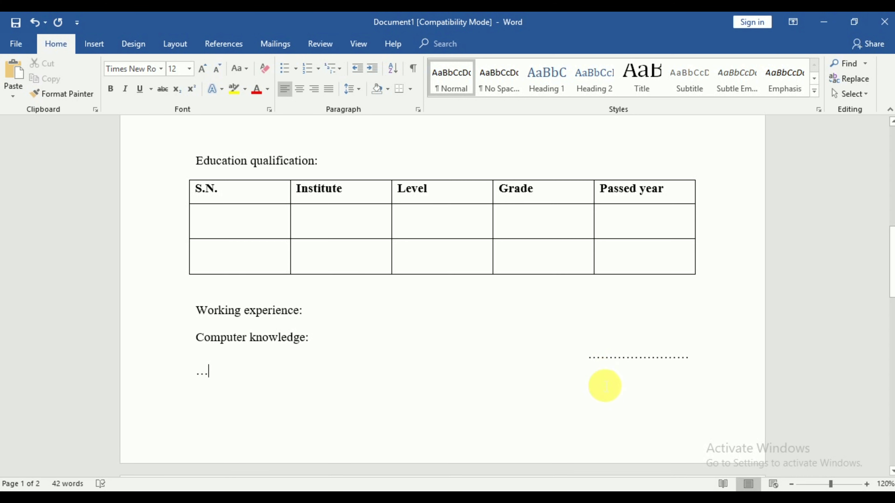
pyautogui.scroll(-1, 599, 372)
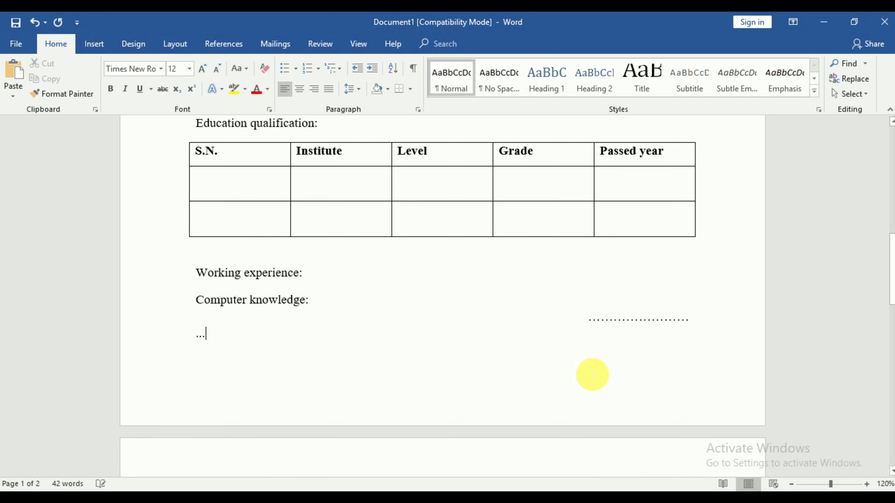
pyautogui.press('BackSpace')
pyautogui.press('BackSpace')
pyautogui.press('BackSpace')
pyautogui.press('BackSpace')
pyautogui.press('BackSpace')
pyautogui.press('BackSpace')
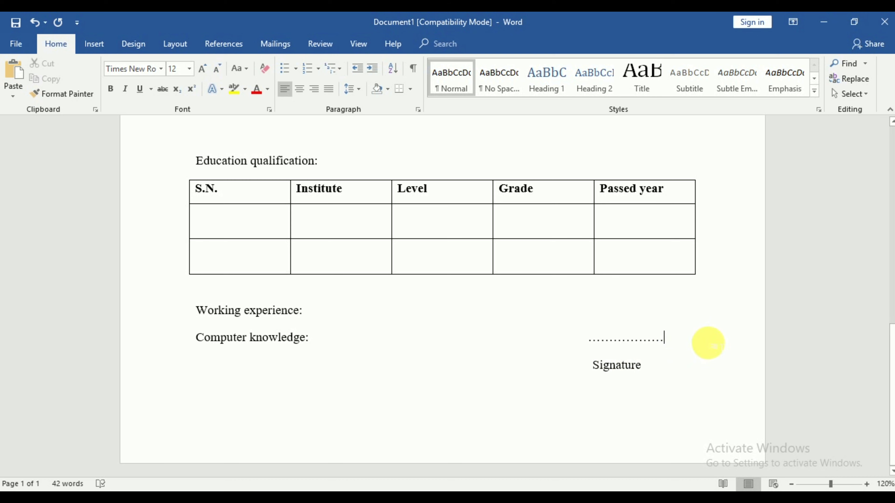
pyautogui.scroll(1, 536, 344)
pyautogui.scroll(4, 542, 349)
pyautogui.scroll(4, 542, 350)
pyautogui.scroll(4, 543, 350)
pyautogui.scroll(2, 541, 352)
pyautogui.scroll(-2, 577, 253)
pyautogui.scroll(-7, 578, 252)
pyautogui.scroll(-3, 575, 278)
pyautogui.scroll(-1, 517, 347)
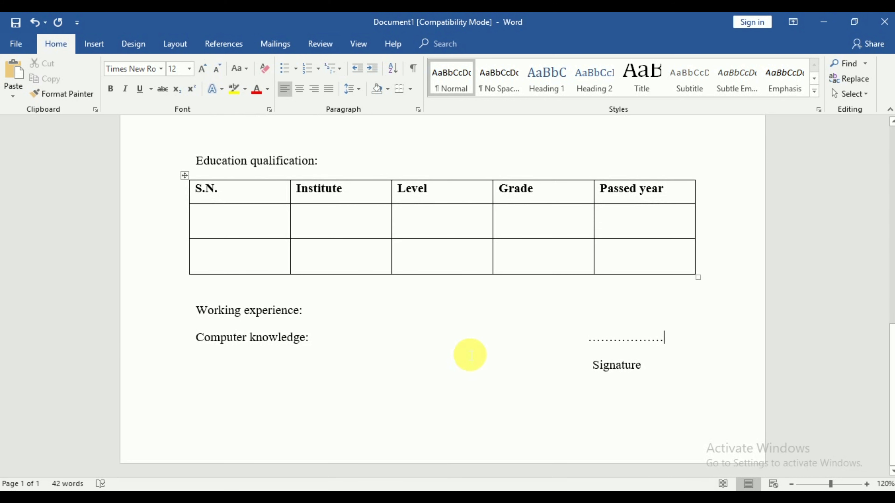
# Step: Browse each ribbon tab from Insert through Help, then return to Home
pyautogui.click(94, 45)
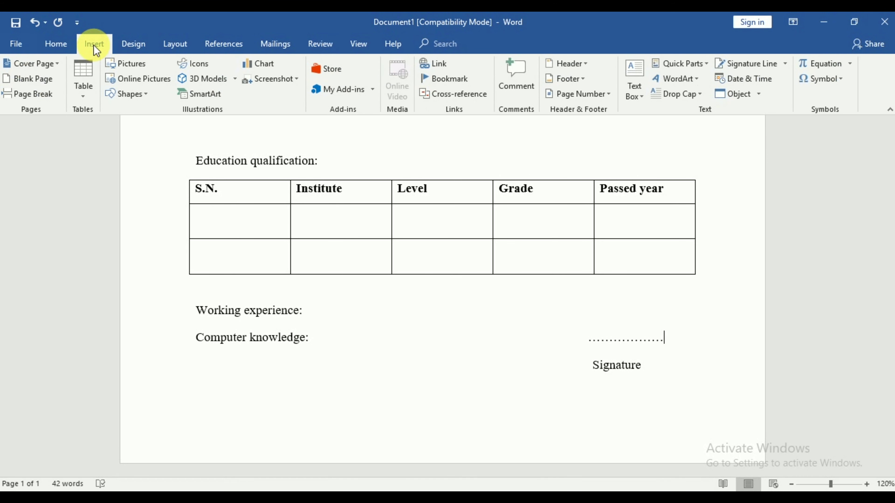
pyautogui.click(126, 39)
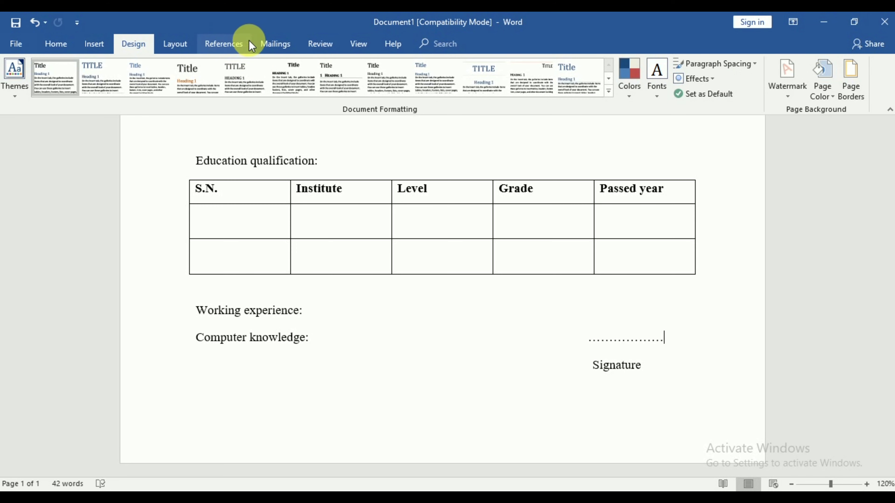
pyautogui.click(170, 42)
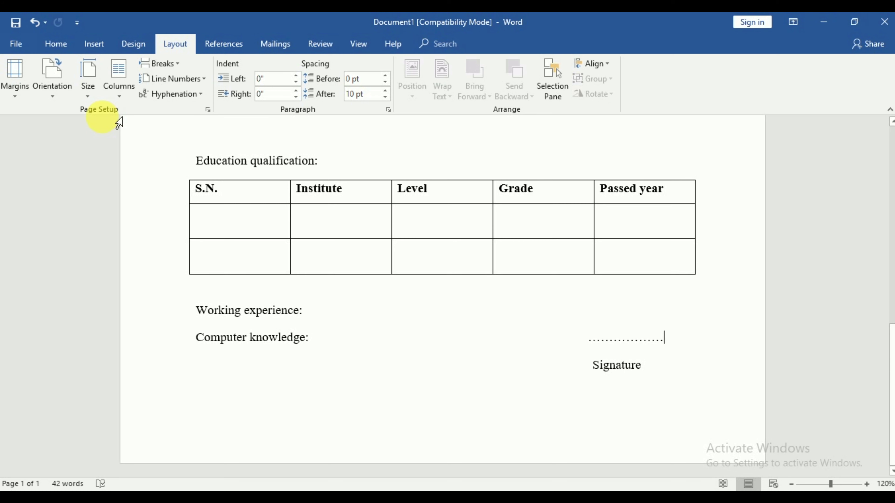
pyautogui.click(224, 37)
pyautogui.click(275, 43)
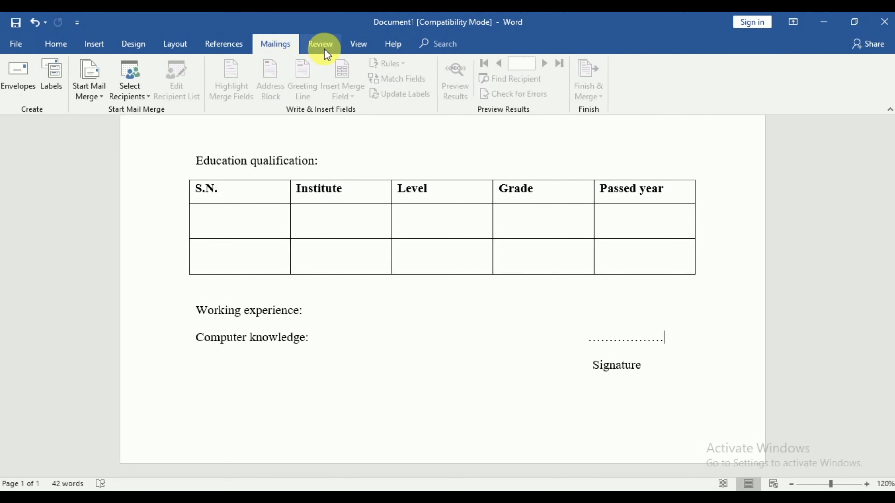
pyautogui.click(346, 47)
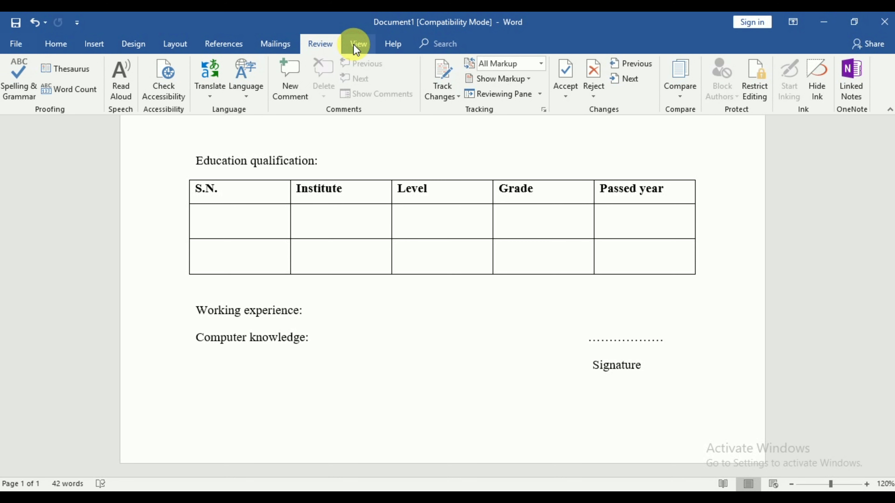
pyautogui.click(353, 45)
pyautogui.click(391, 45)
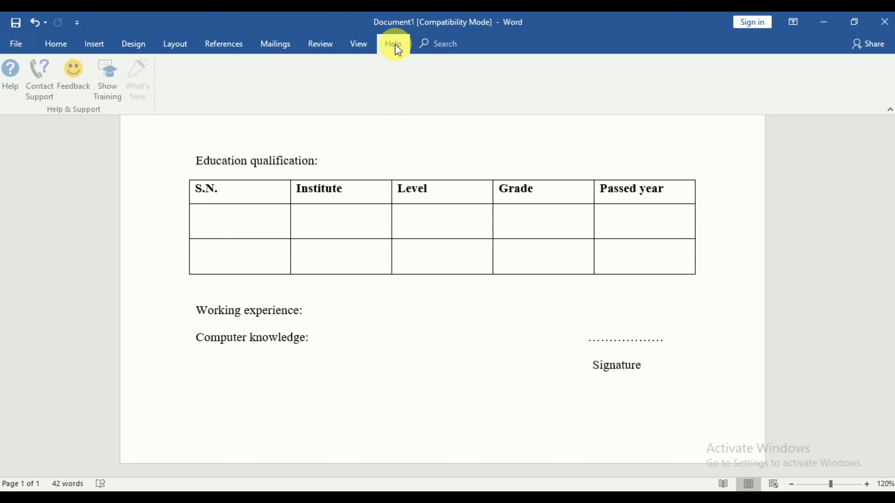
pyautogui.click(64, 43)
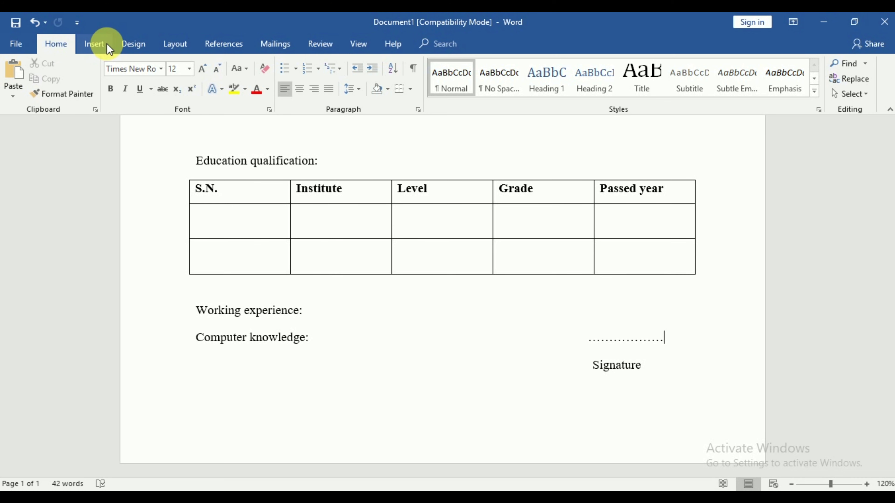
# Step: Try the Cover Page designs on the Insert tab, then undo the change
pyautogui.click(107, 44)
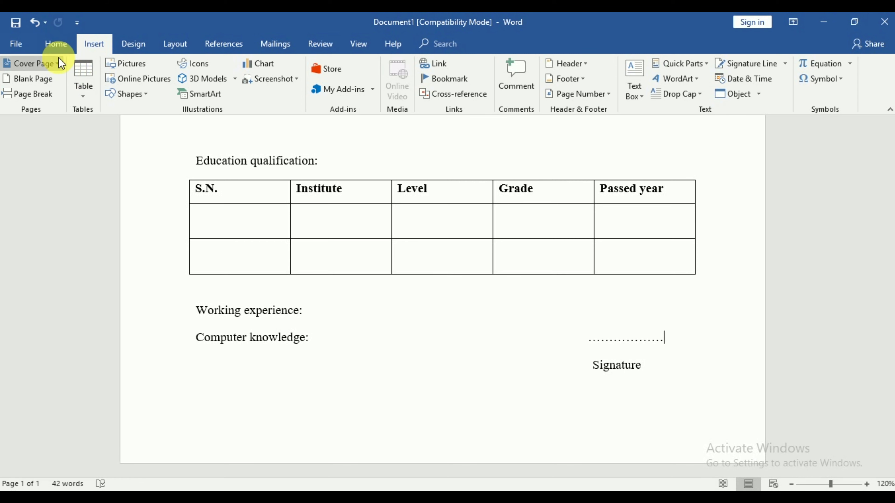
pyautogui.click(63, 64)
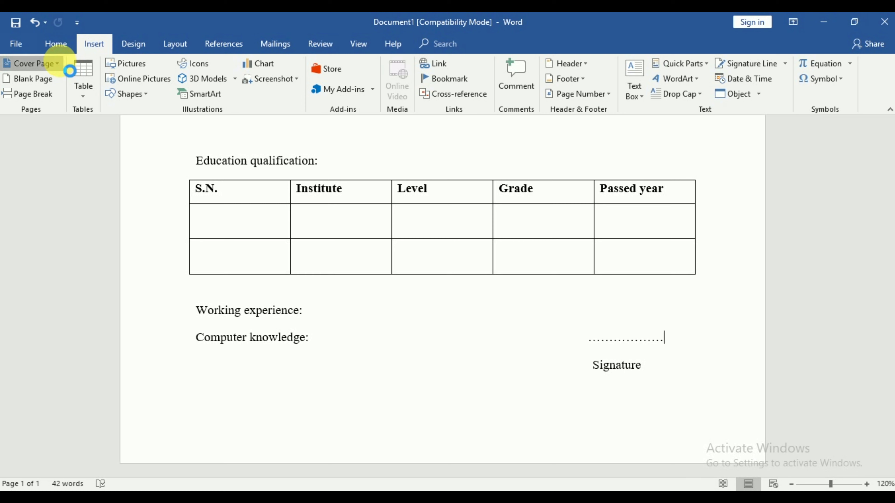
pyautogui.hotkey('ctrl', 'z')
pyautogui.scroll(1, 199, 286)
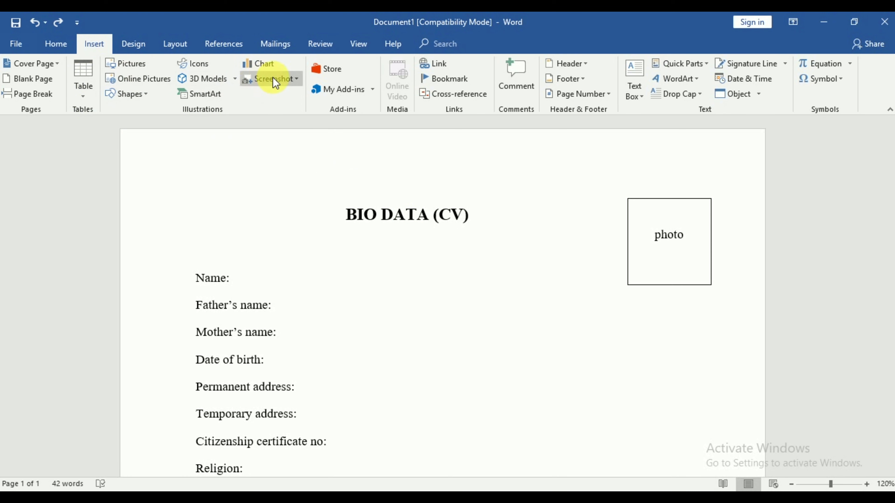
pyautogui.click(136, 44)
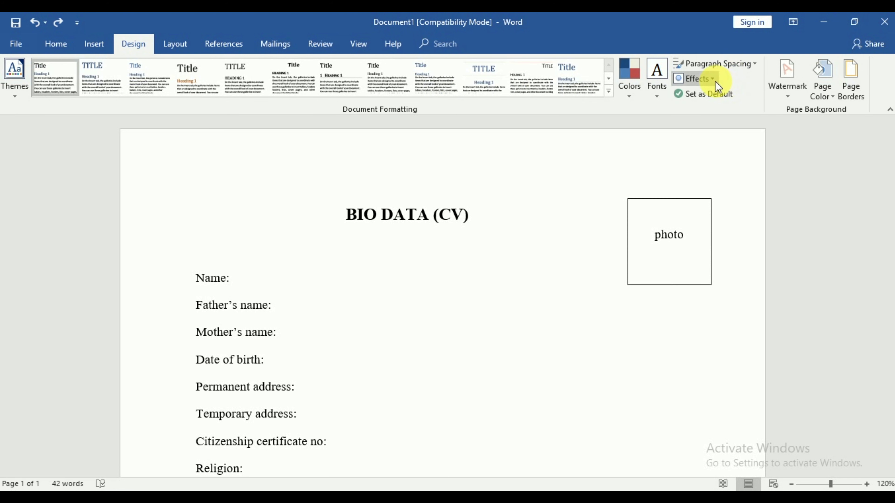
# Step: Choose the double-line style with the Box setting in Page Borders and apply it to the page
pyautogui.click(861, 95)
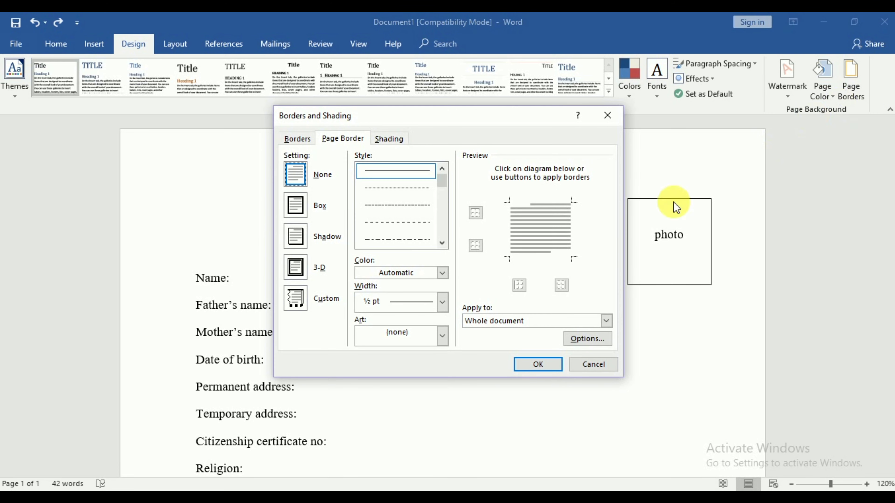
pyautogui.scroll(-2, 425, 240)
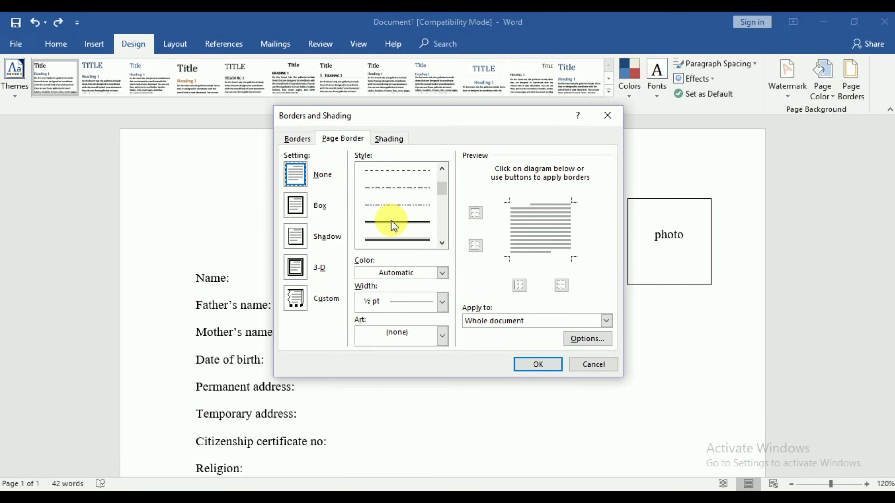
pyautogui.click(394, 240)
pyautogui.click(543, 365)
pyautogui.scroll(-5, 542, 349)
pyautogui.scroll(1, 488, 286)
pyautogui.scroll(8, 488, 288)
pyautogui.scroll(3, 487, 287)
pyautogui.scroll(2, 488, 288)
pyautogui.scroll(-5, 489, 289)
pyautogui.scroll(-5, 489, 288)
pyautogui.scroll(-2, 490, 288)
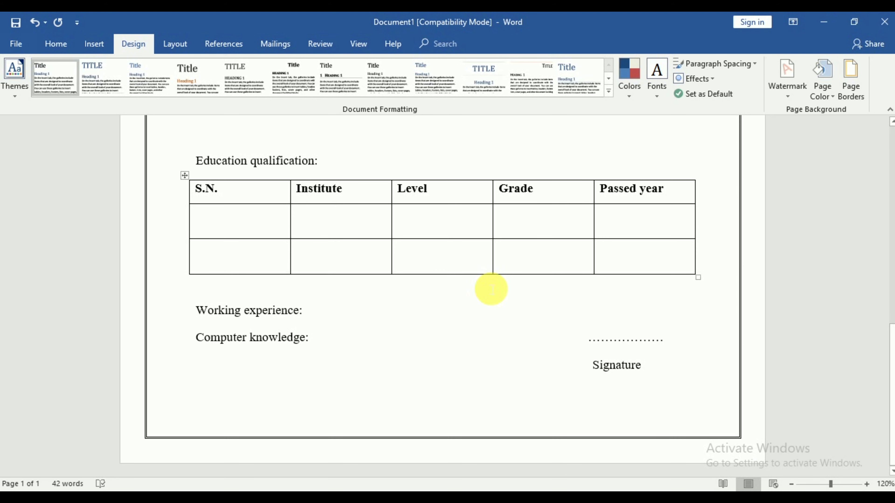
# Step: Check the page border from heading to signature, then start saving the bio-data form
pyautogui.scroll(1, 392, 294)
pyautogui.scroll(7, 397, 298)
pyautogui.scroll(4, 429, 260)
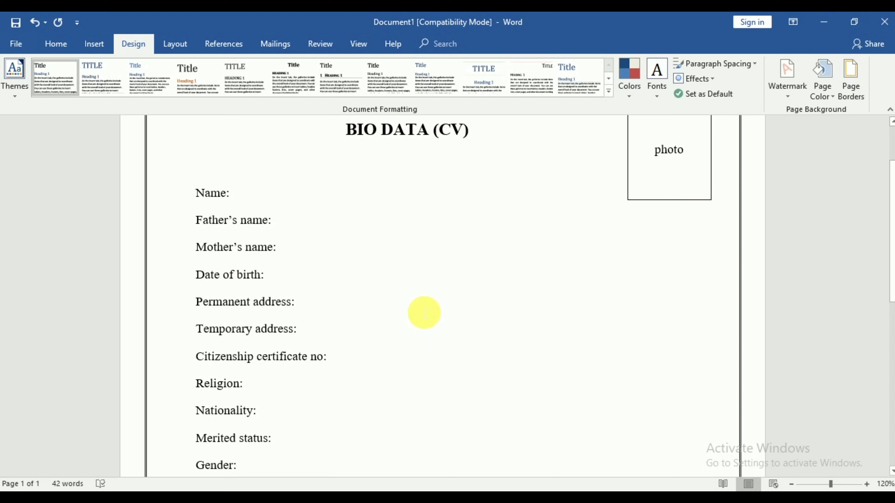
pyautogui.scroll(-4, 425, 313)
pyautogui.scroll(-2, 424, 312)
pyautogui.scroll(-2, 423, 312)
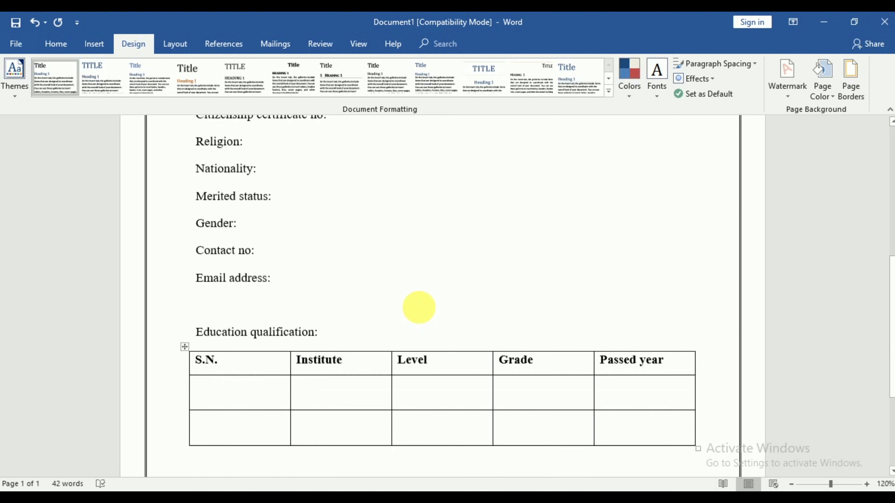
pyautogui.scroll(-3, 421, 309)
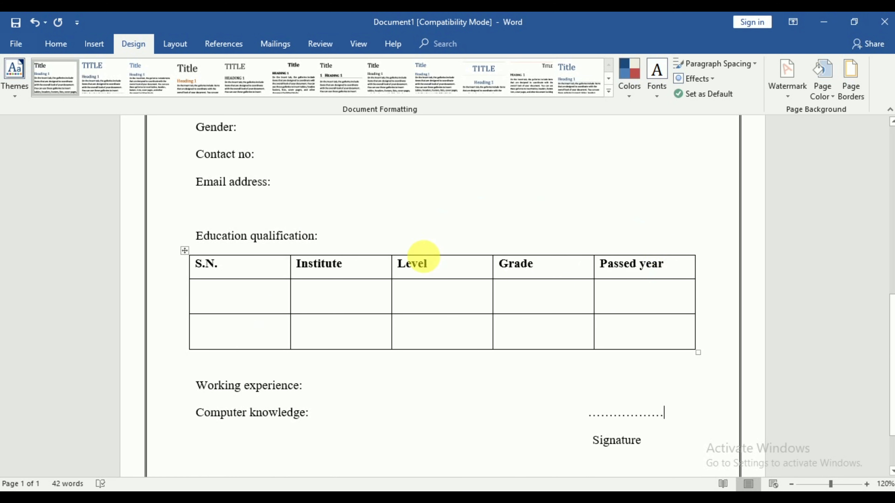
pyautogui.scroll(-2, 426, 296)
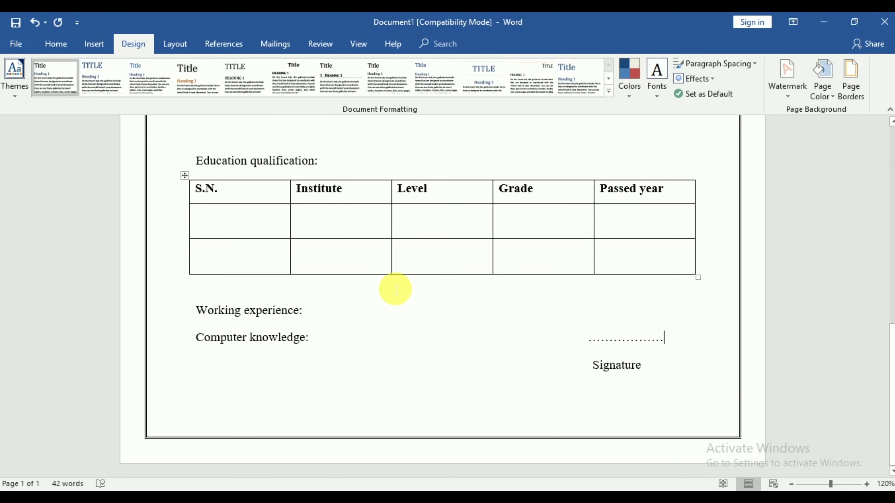
pyautogui.scroll(5, 395, 289)
pyautogui.scroll(4, 395, 289)
pyautogui.scroll(2, 394, 289)
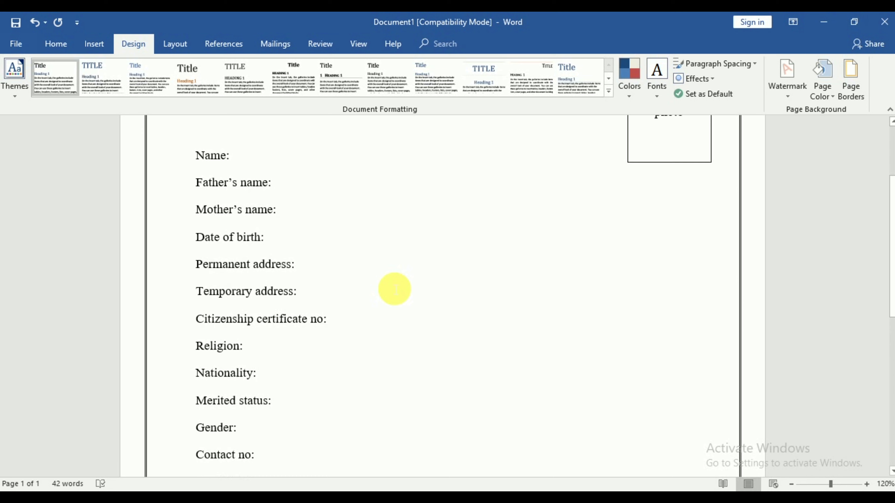
pyautogui.scroll(3, 394, 288)
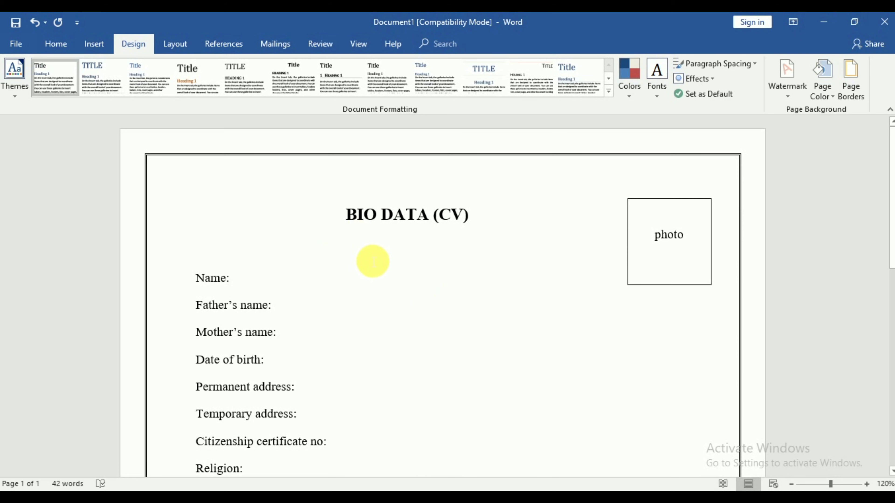
pyautogui.hotkey('ctrl', 's')
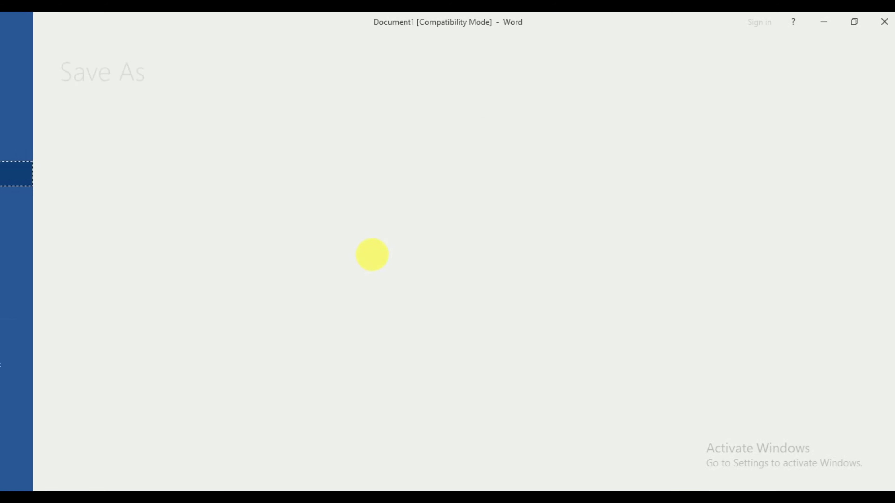
# Step: Save the CV to the Desktop as a Word Document named 'photo'
pyautogui.click(379, 245)
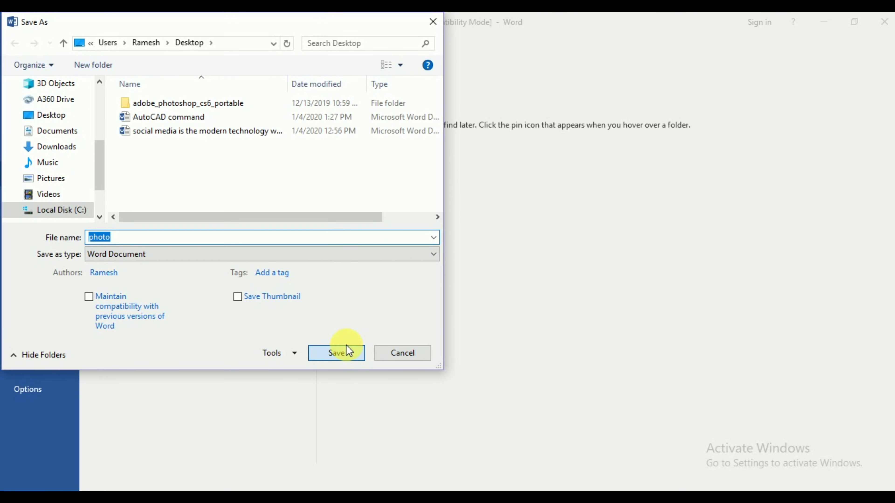
pyautogui.click(345, 349)
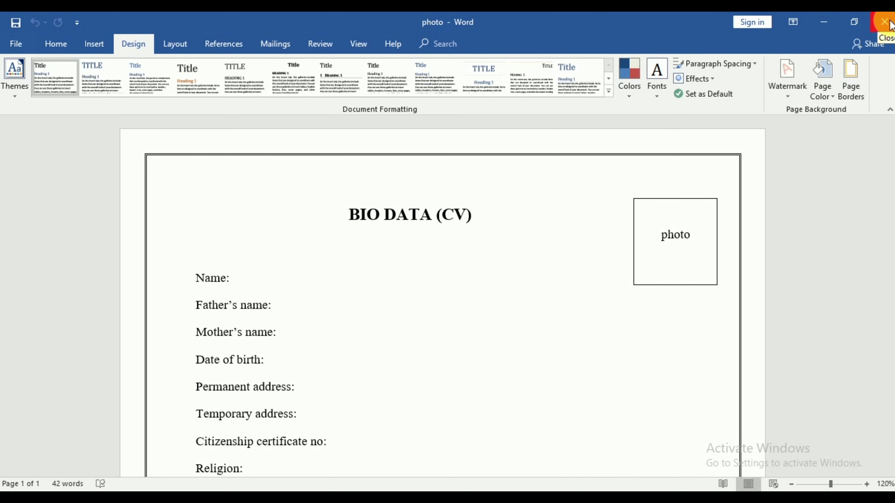
pyautogui.click(122, 74)
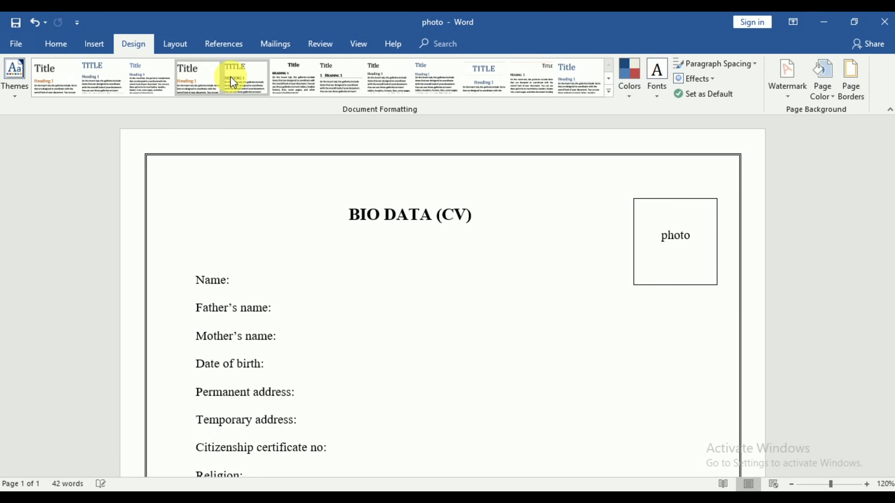
# Step: Apply another Design style set so the form labels get tighter spacing
pyautogui.click(267, 79)
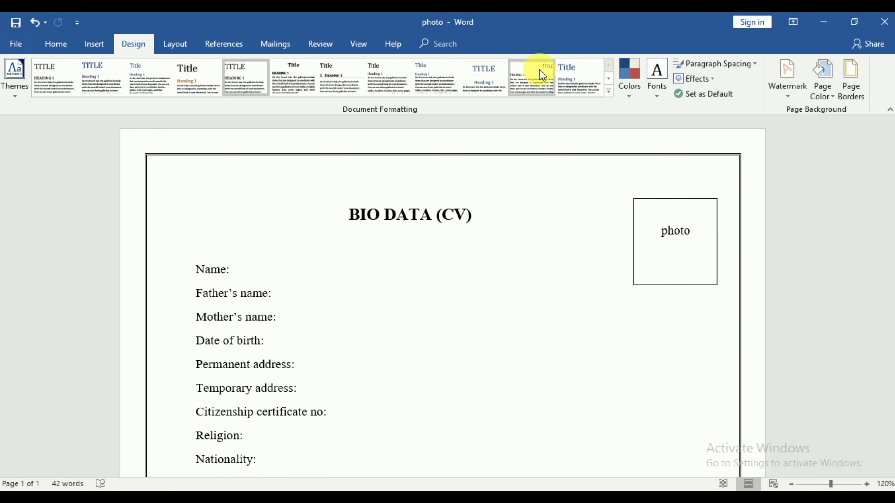